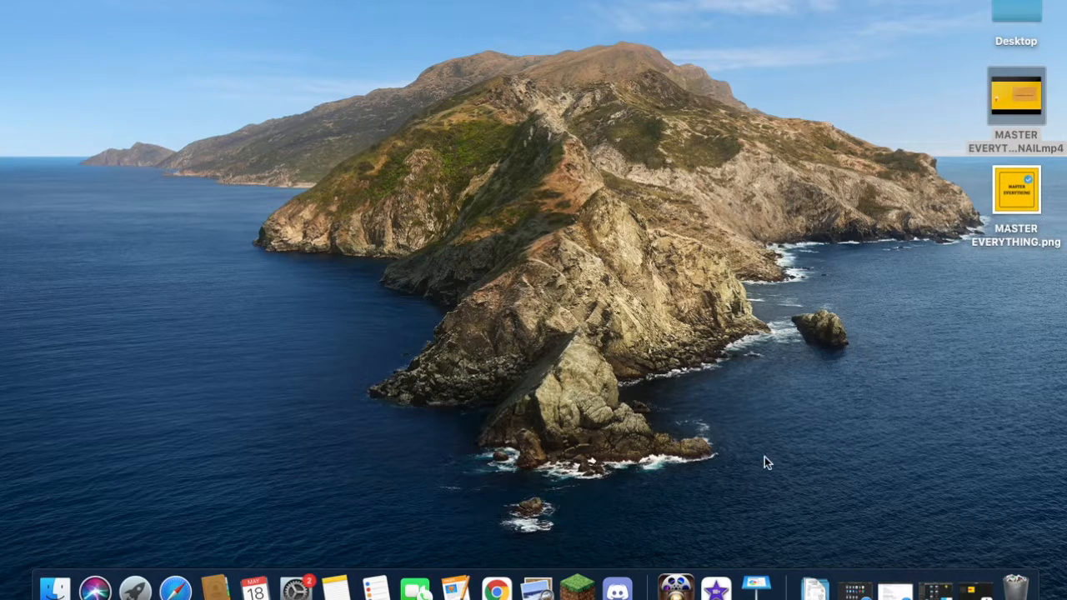
Step: Open iMovie and create a new Movie project
click(716, 589)
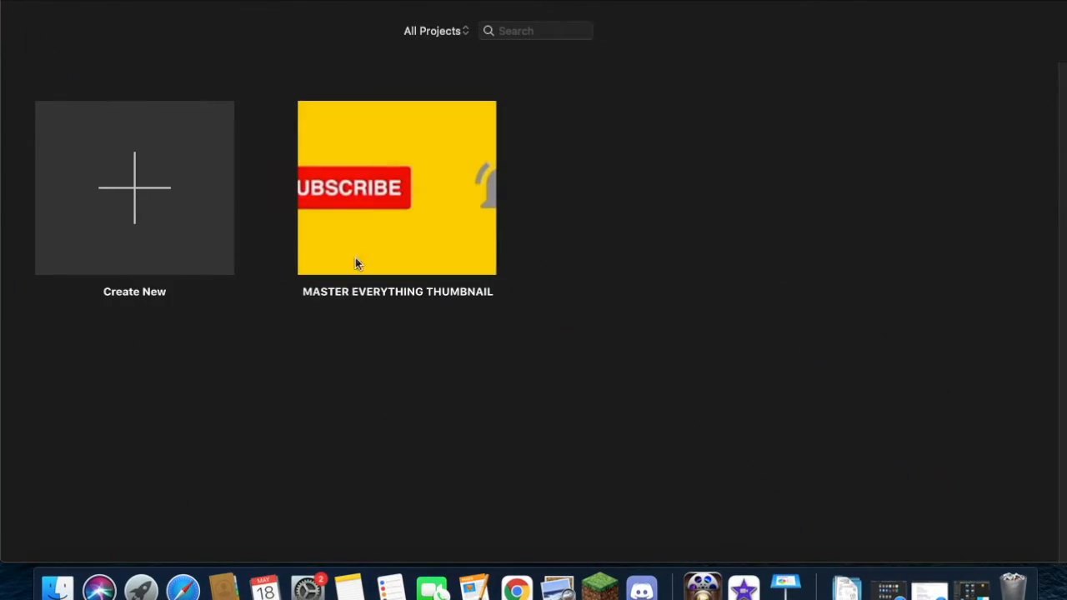
click(164, 184)
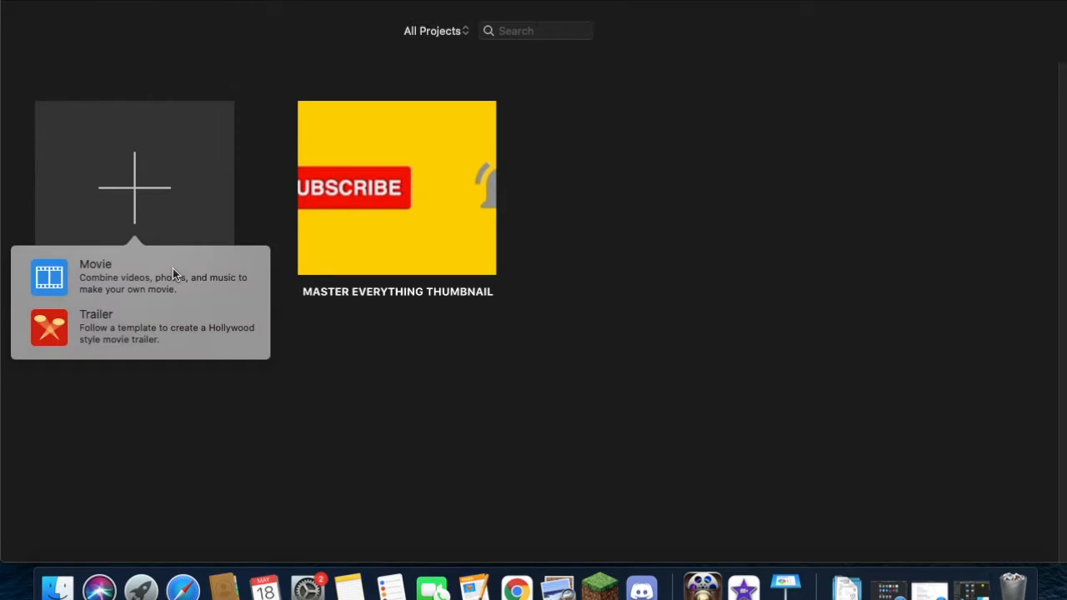
click(172, 269)
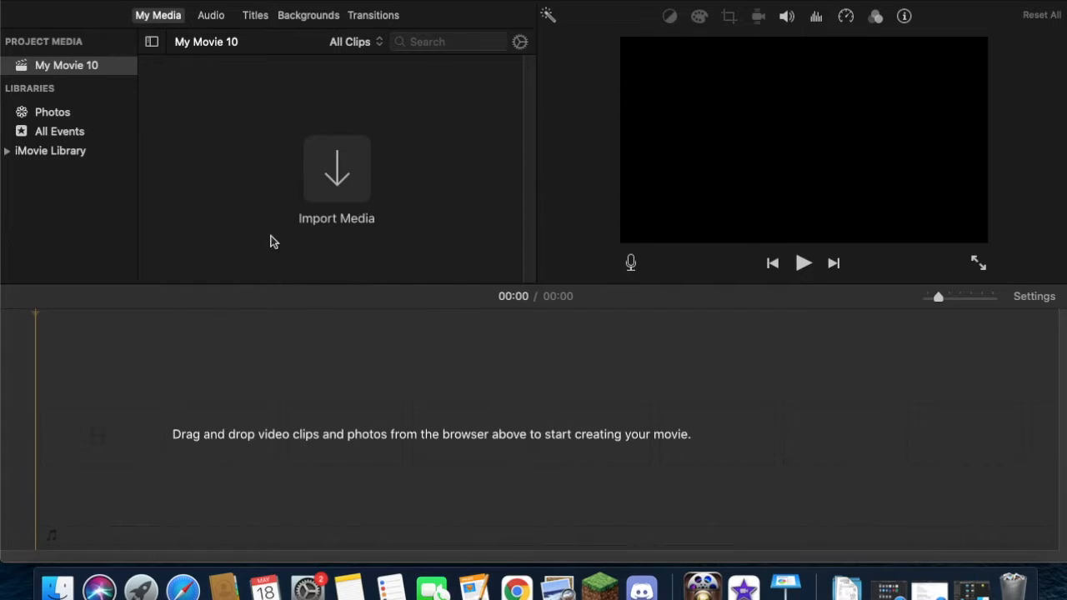
Step: Import the MASTER EVERYTHING thumbnail MP4 from the Desktop and place the whole clip at the start of the timeline
click(351, 155)
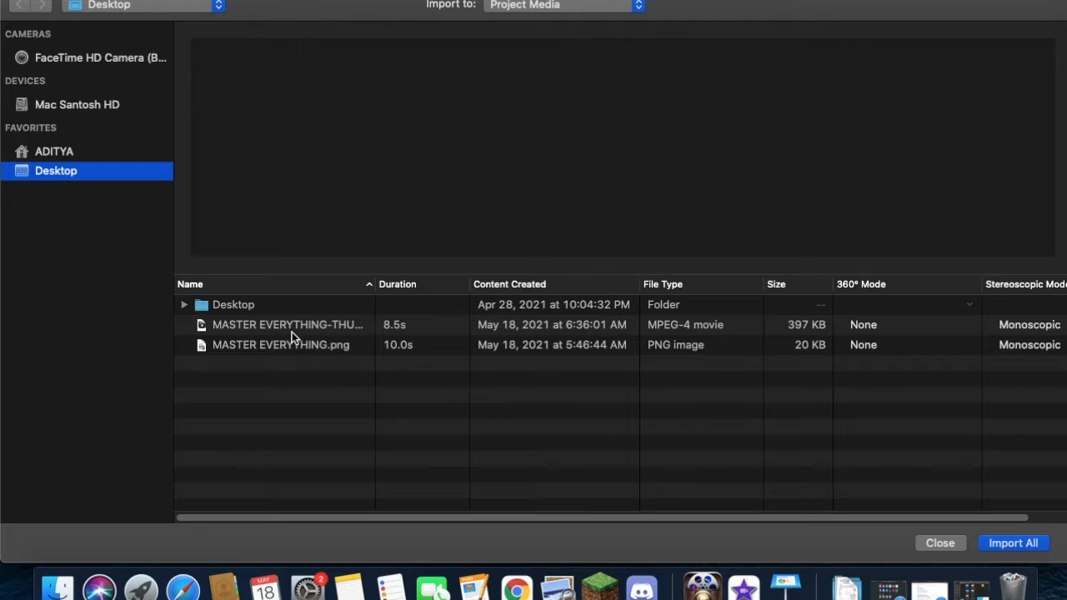
click(291, 328)
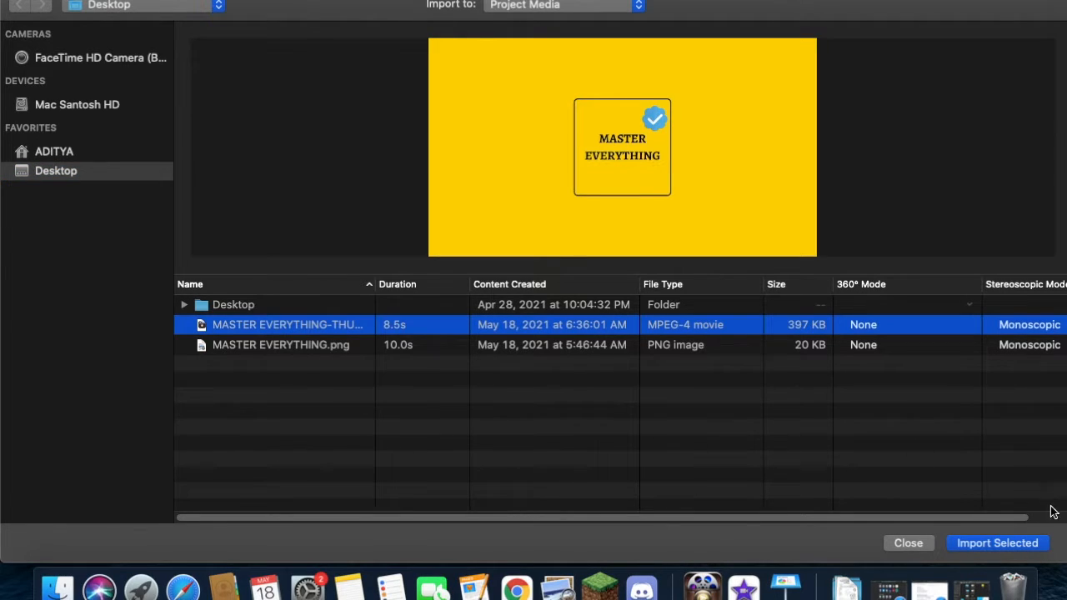
click(991, 547)
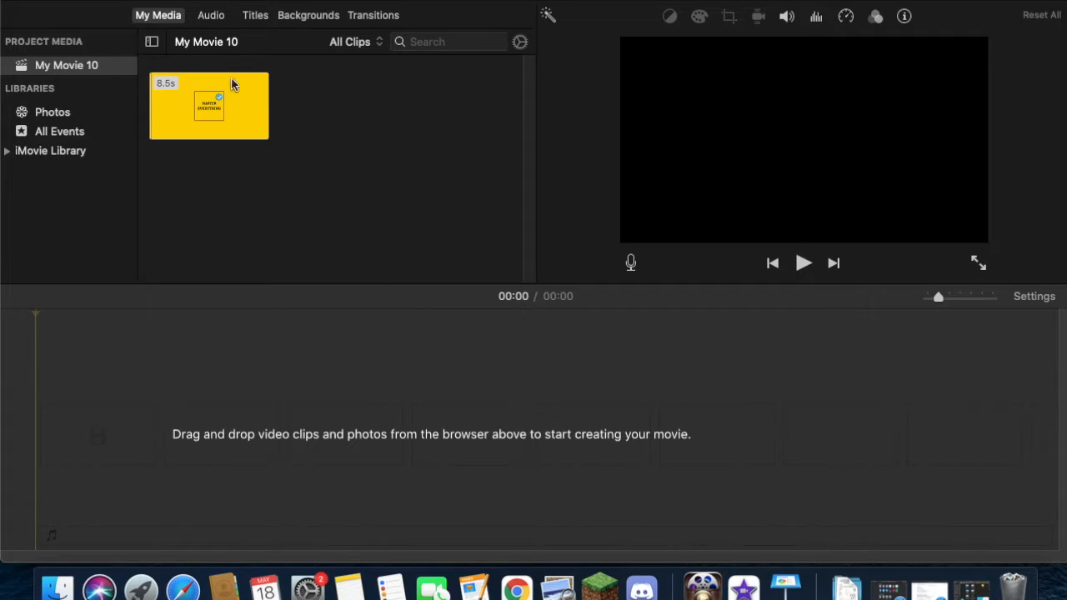
click(221, 110)
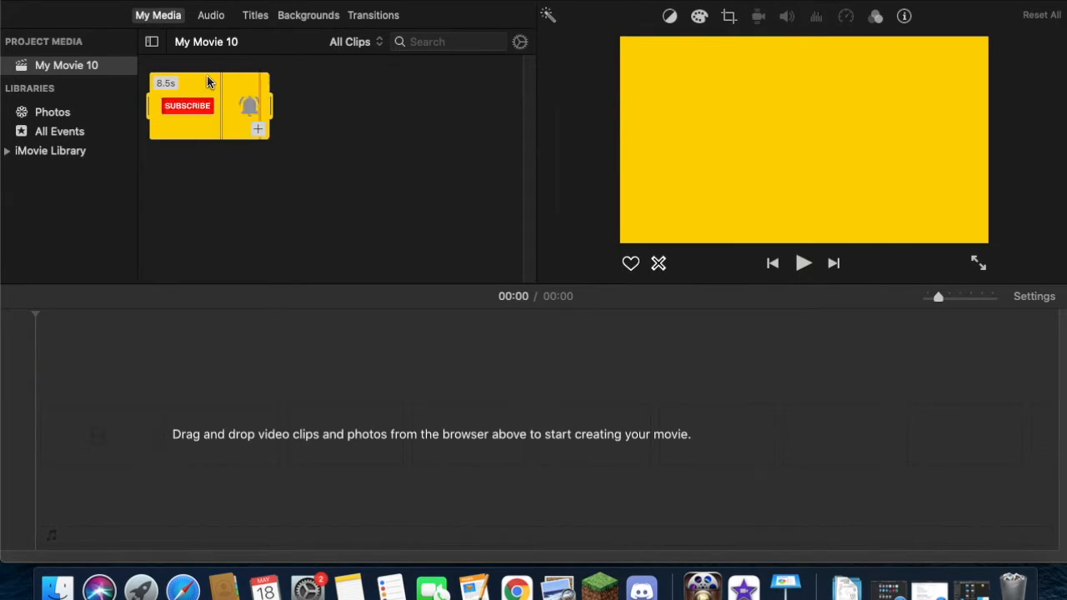
drag(209, 83, 52, 451)
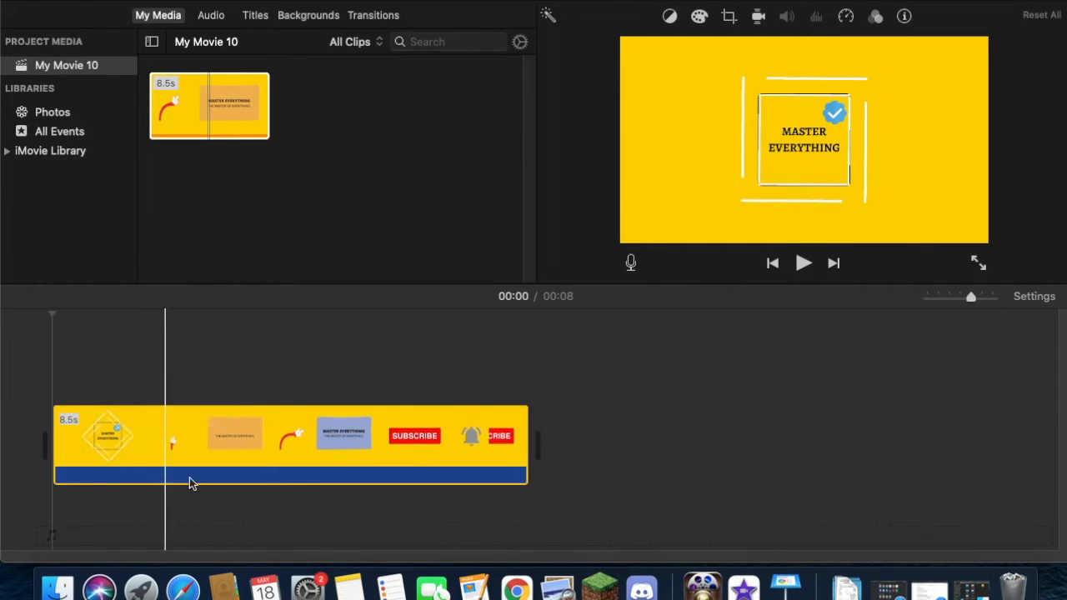
Step: Split the timeline clip at 00:02, right where the logo animation ends and the pointing-hand scene begins
scroll(233, 447, up, 5)
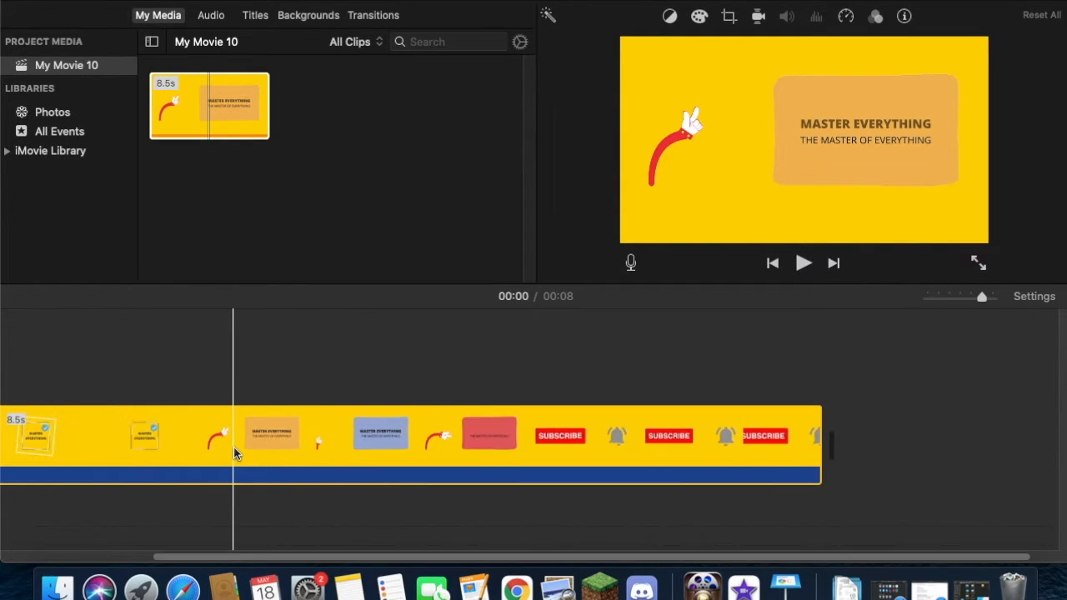
scroll(234, 446, right, 10)
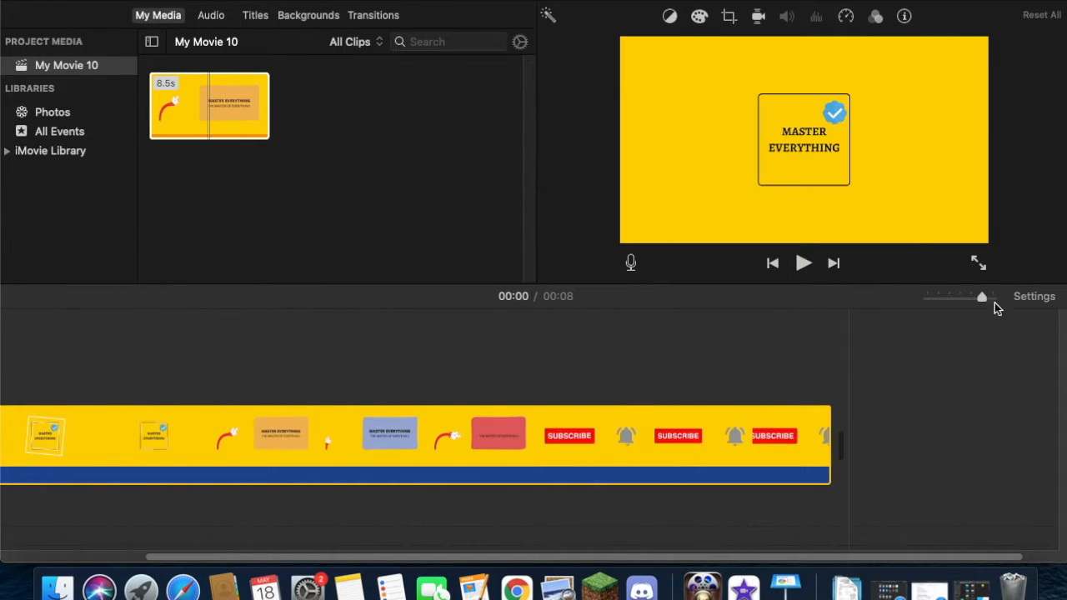
mouse_move(978, 297)
mouse_down()
mouse_move(921, 296)
mouse_move(995, 295)
mouse_up()
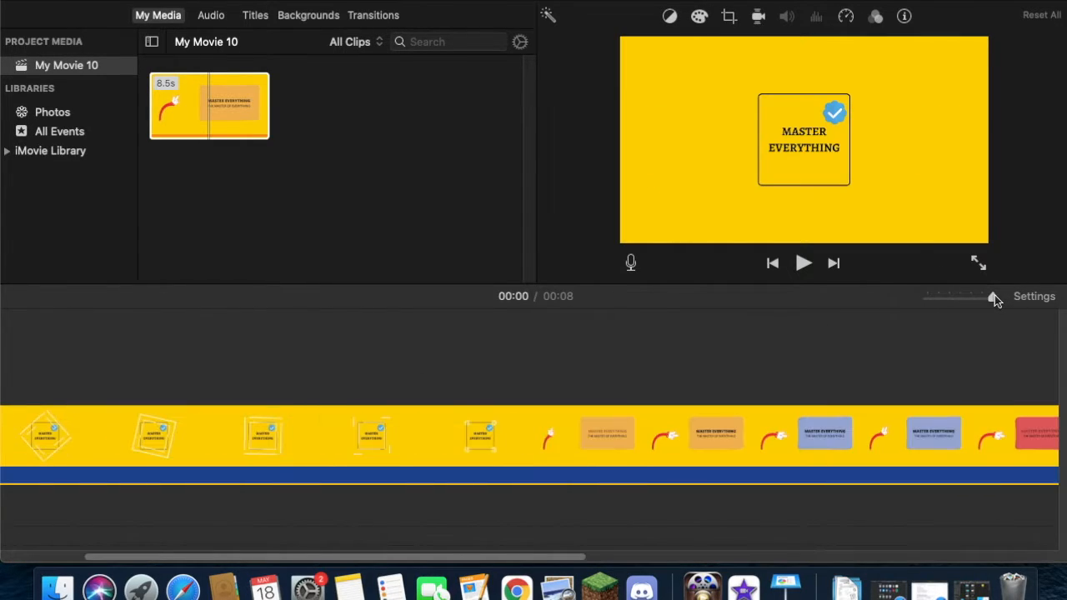
scroll(718, 469, left, 5)
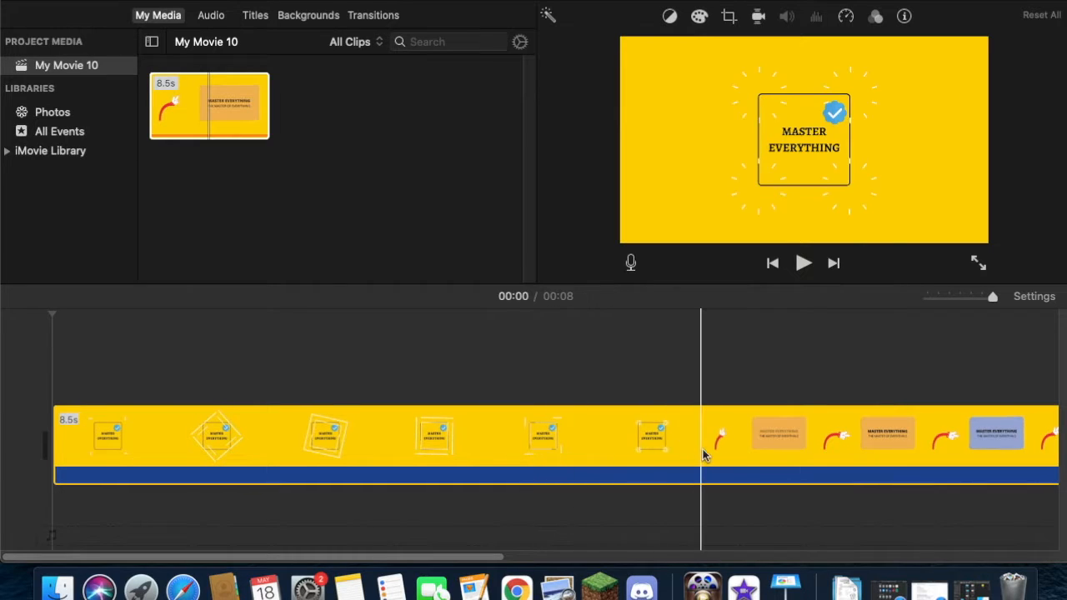
scroll(692, 473, right, 5)
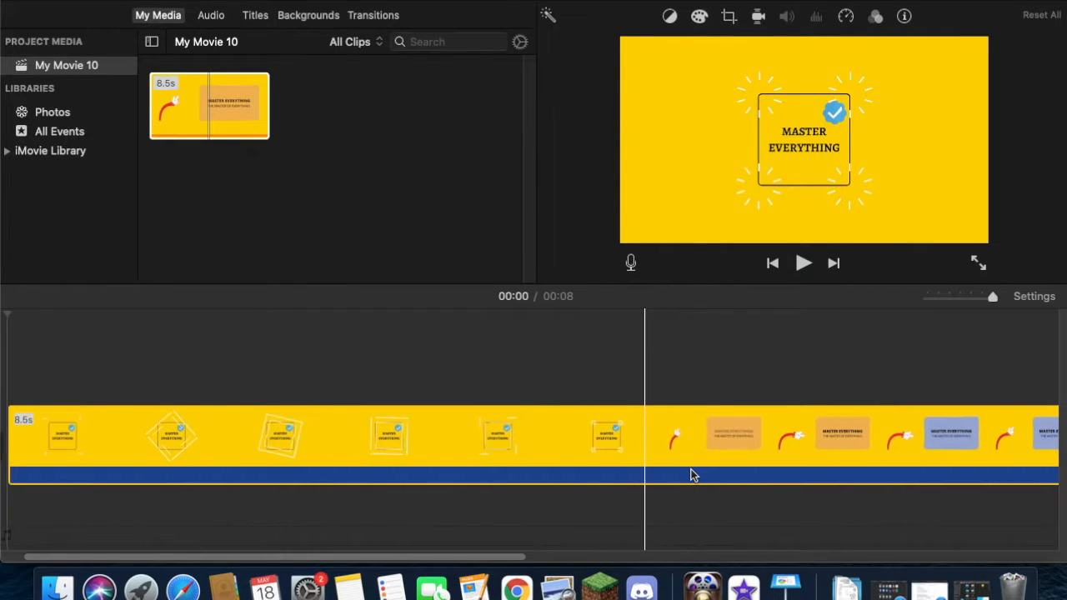
scroll(692, 434, right, 15)
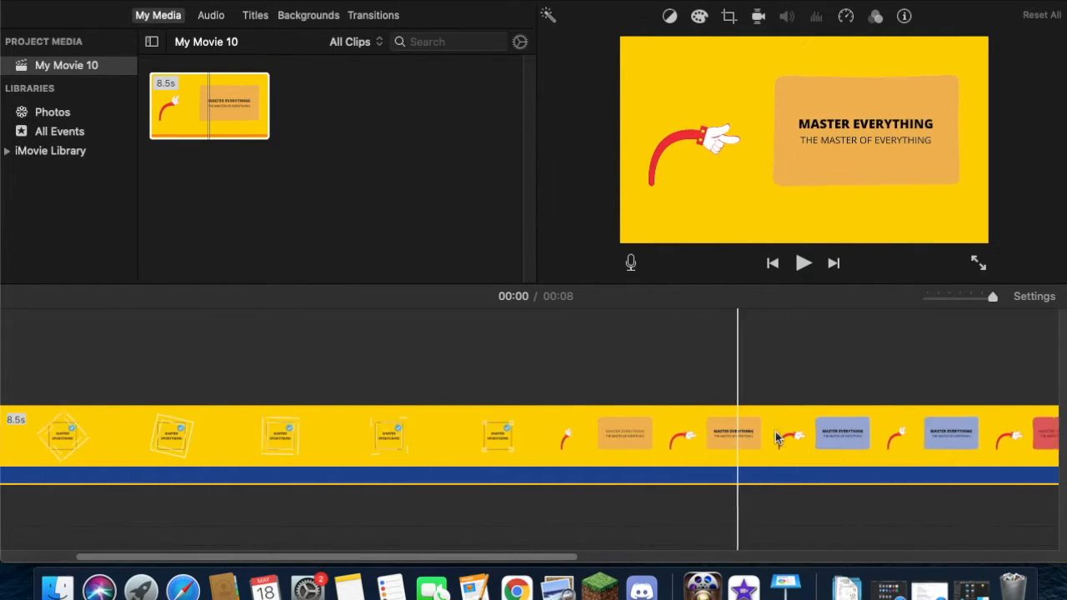
scroll(650, 467, left, 10)
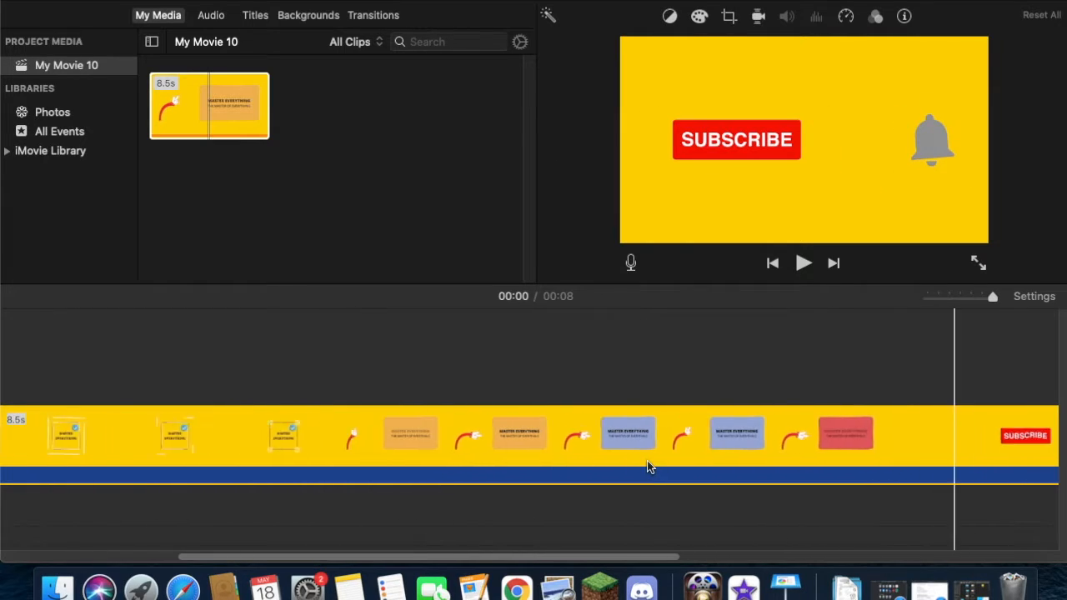
click(452, 440)
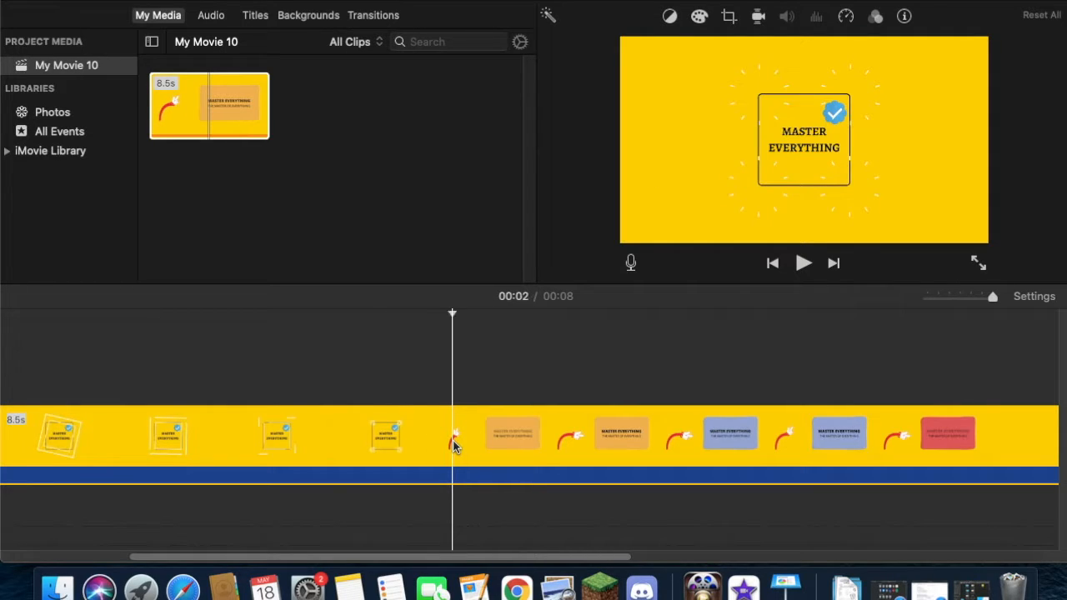
right_click(453, 439)
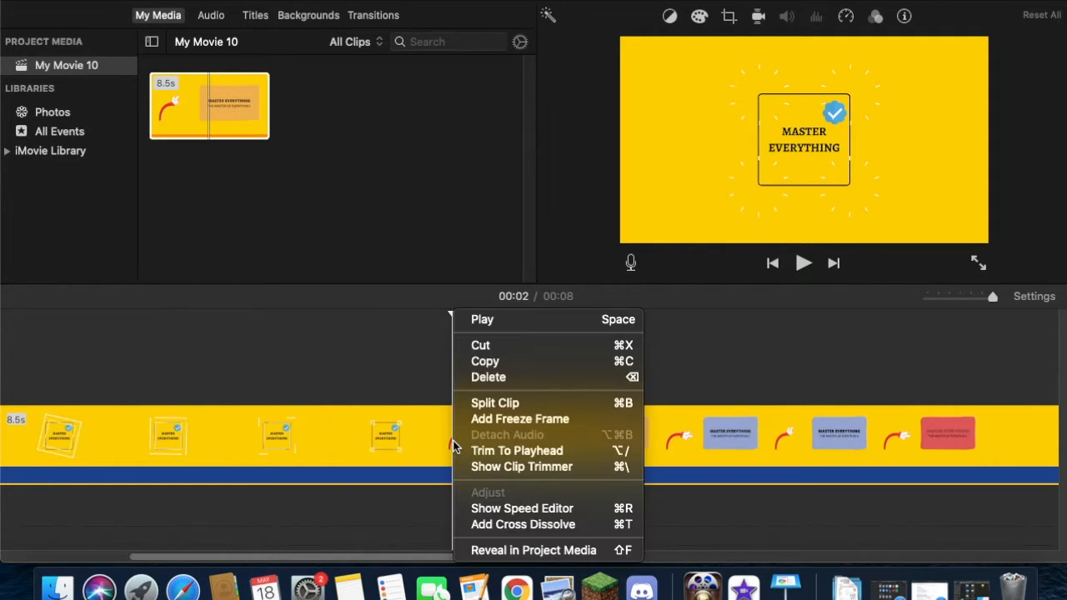
click(503, 404)
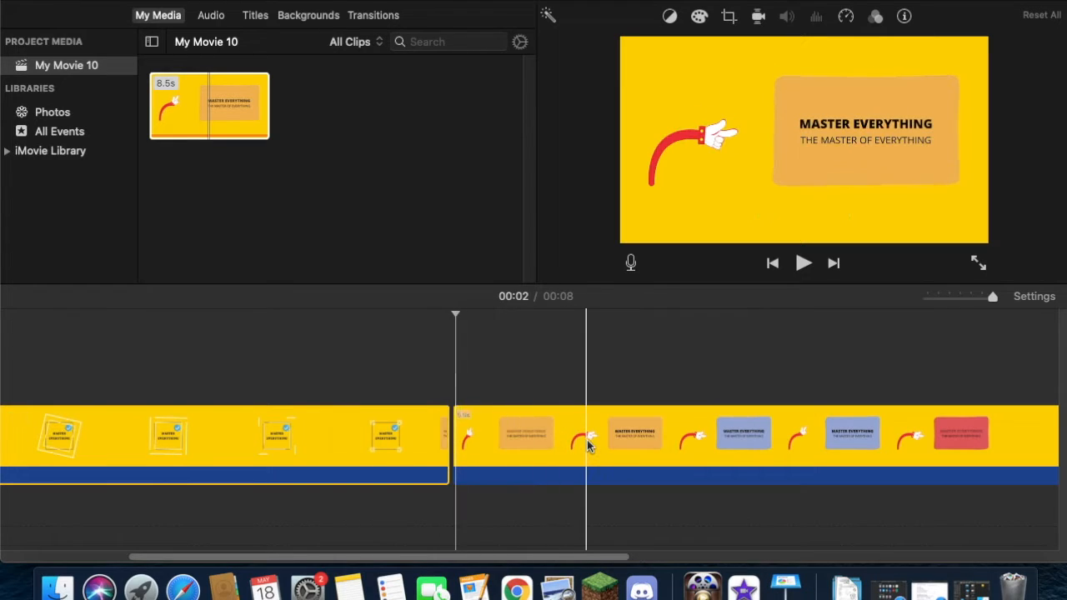
Step: Split the remaining clip at 00:05, between the red card of the pointing-hand scene and the Subscribe scene
scroll(587, 439, right, 10)
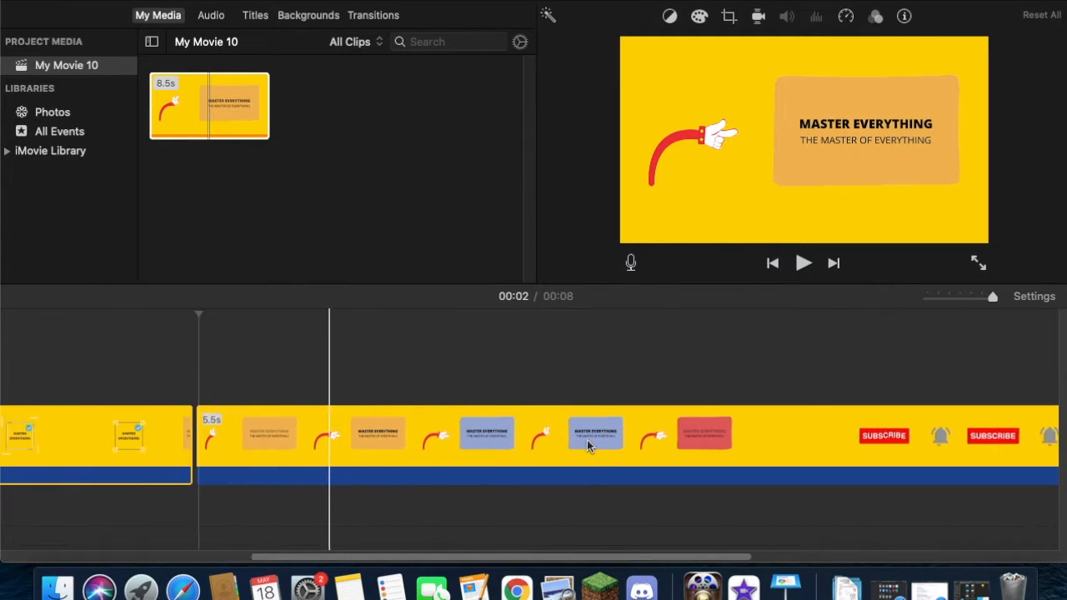
click(413, 452)
right_click(412, 448)
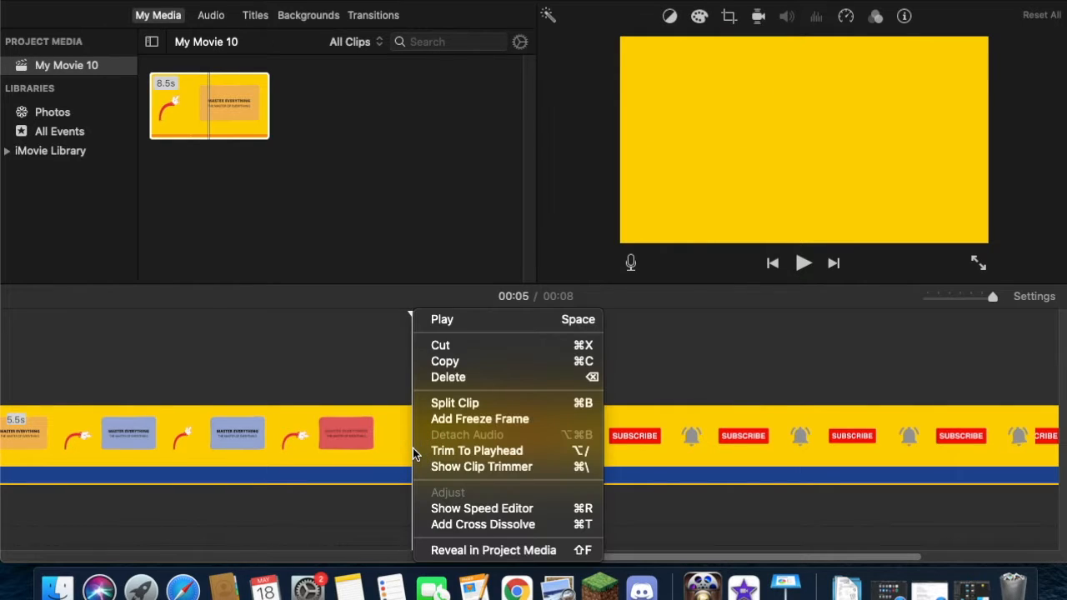
click(462, 405)
Step: Delete the middle clip containing the pointing-hand scene, keeping the logo and Subscribe clips
scroll(466, 406, left, 9)
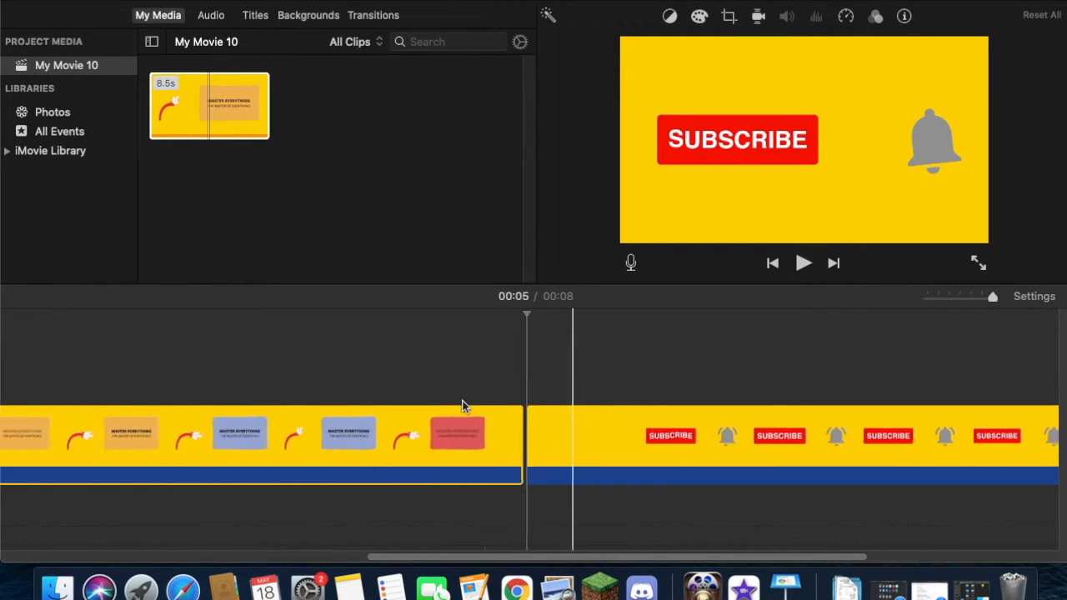
scroll(465, 406, right, 6)
scroll(461, 406, right, 2)
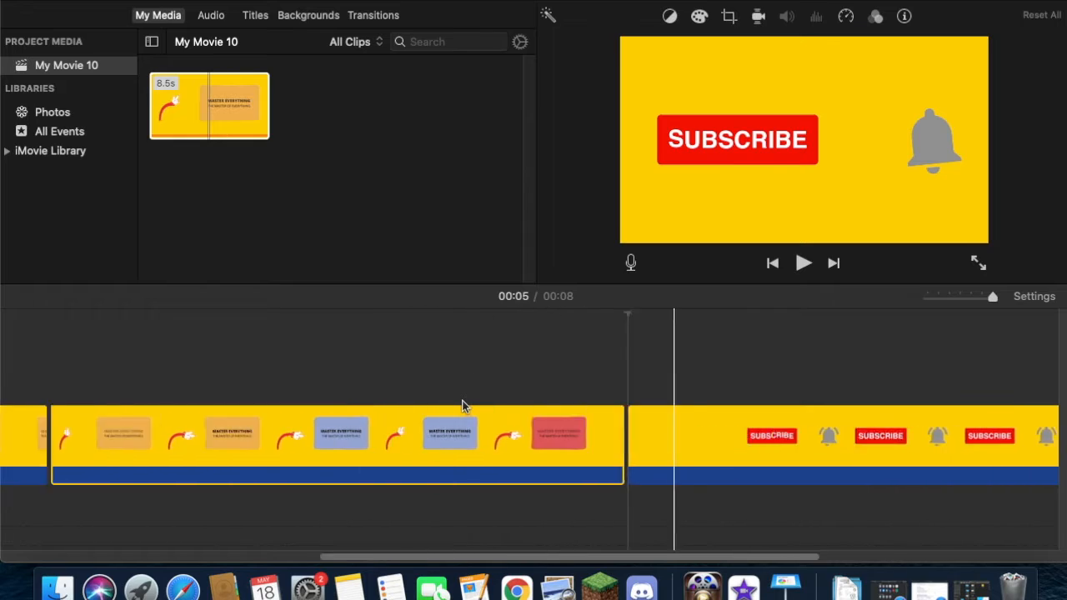
scroll(461, 406, left, 10)
scroll(467, 451, right, 3)
scroll(472, 476, right, 7)
scroll(472, 476, left, 7)
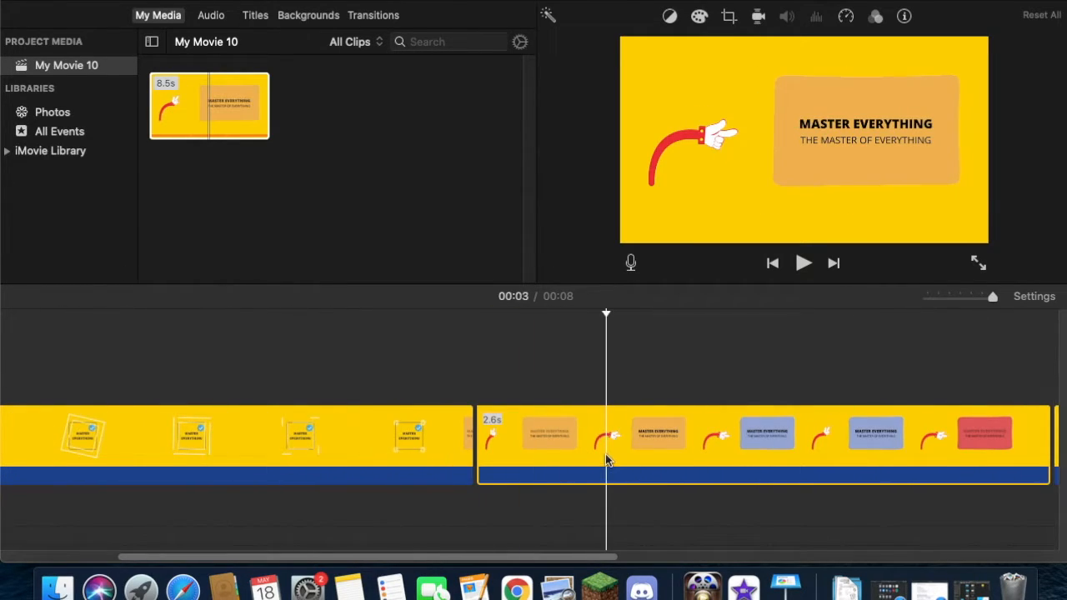
key(Delete)
Step: Play back the edited timeline to review the transition from the logo clip to the Subscribe clip
scroll(588, 474, left, 5)
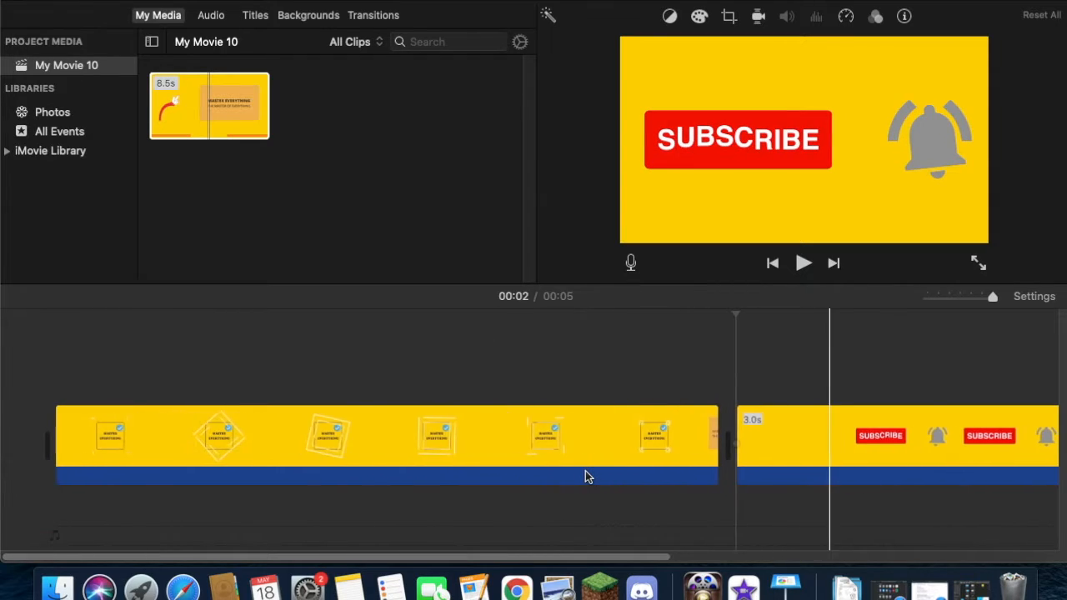
scroll(586, 472, right, 5)
scroll(577, 472, left, 5)
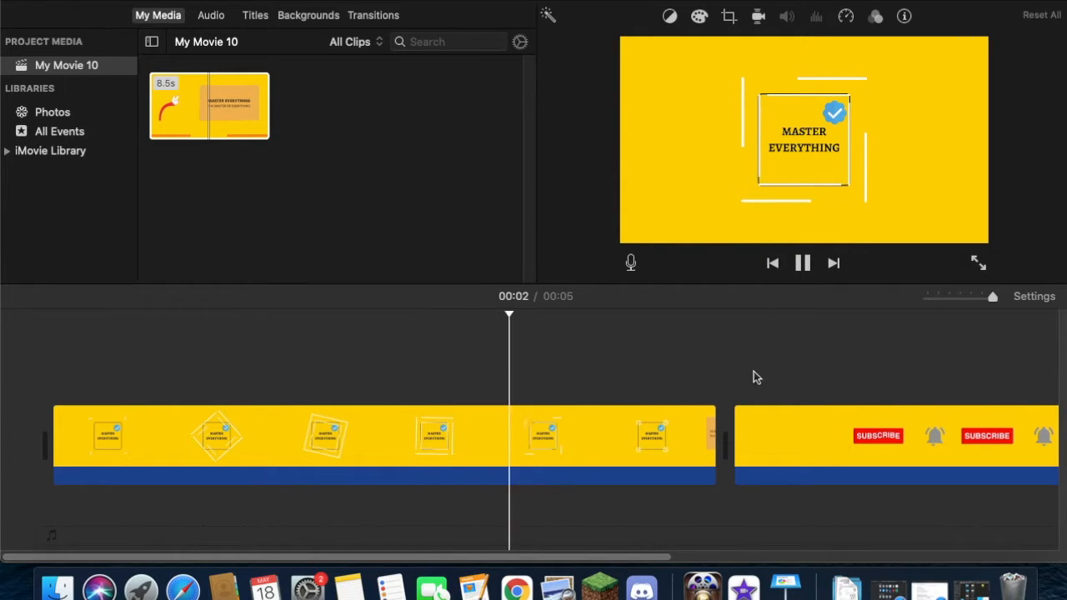
click(803, 263)
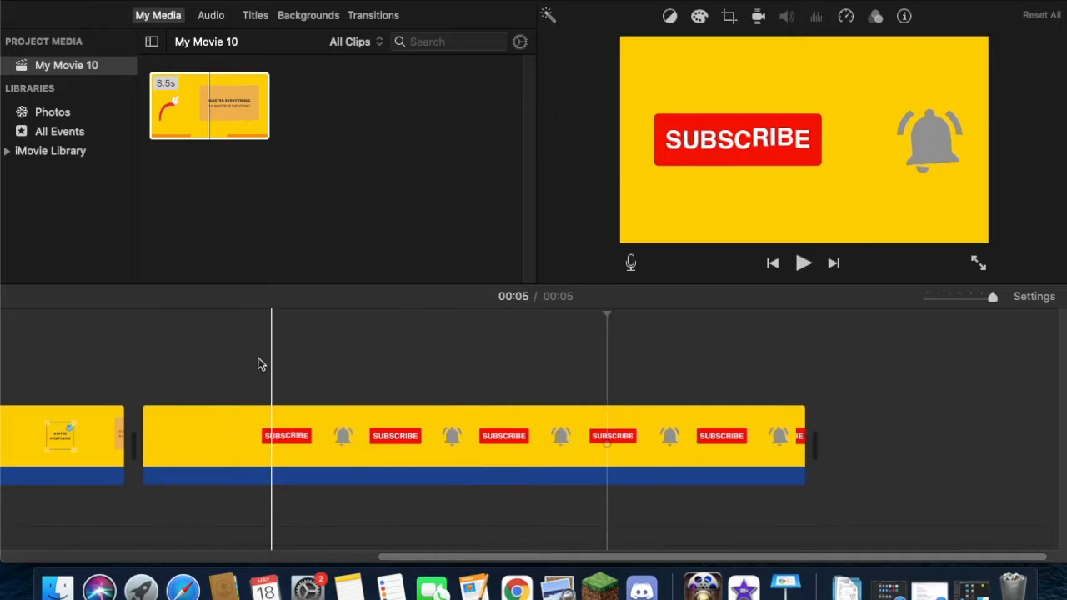
Step: Add the Ambient Effect 1 sound effect beneath the video clips, starting at the beginning of the timeline
scroll(262, 362, left, 10)
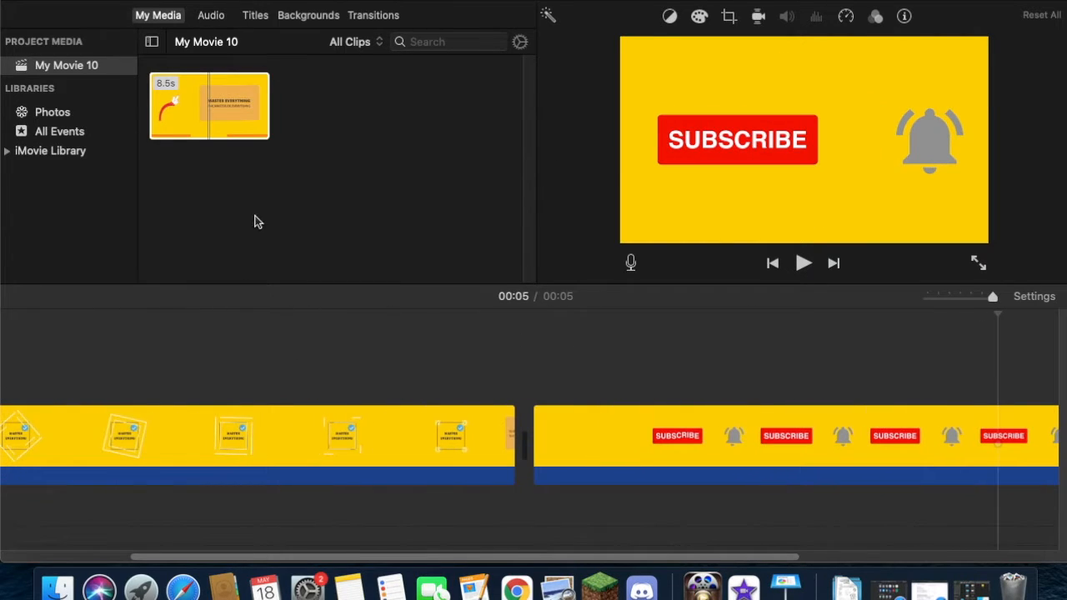
scroll(215, 431, left, 5)
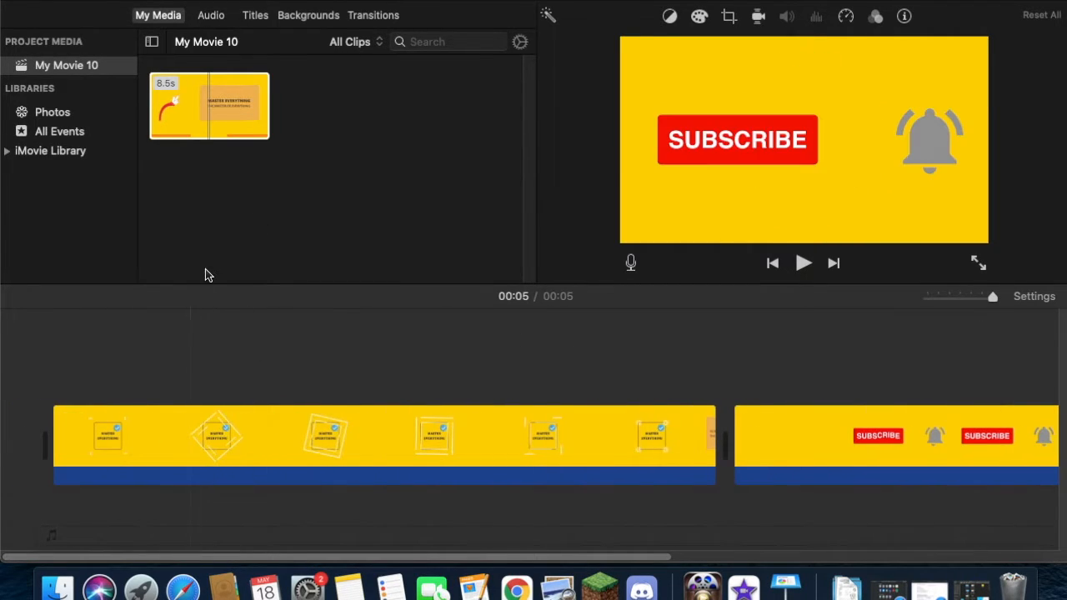
click(210, 16)
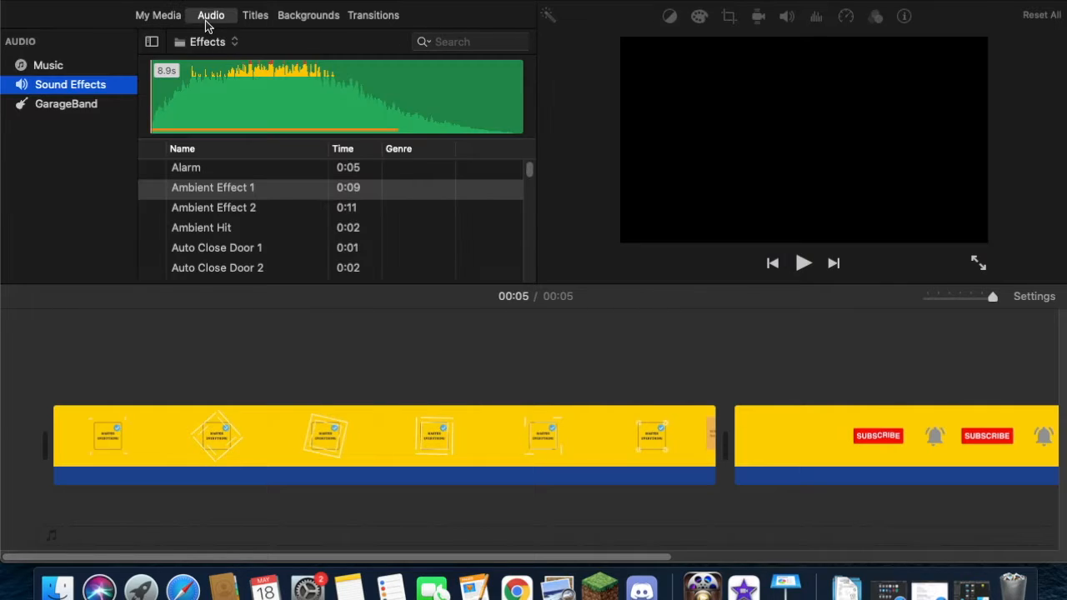
scroll(250, 222, down, 5)
scroll(250, 250, up, 5)
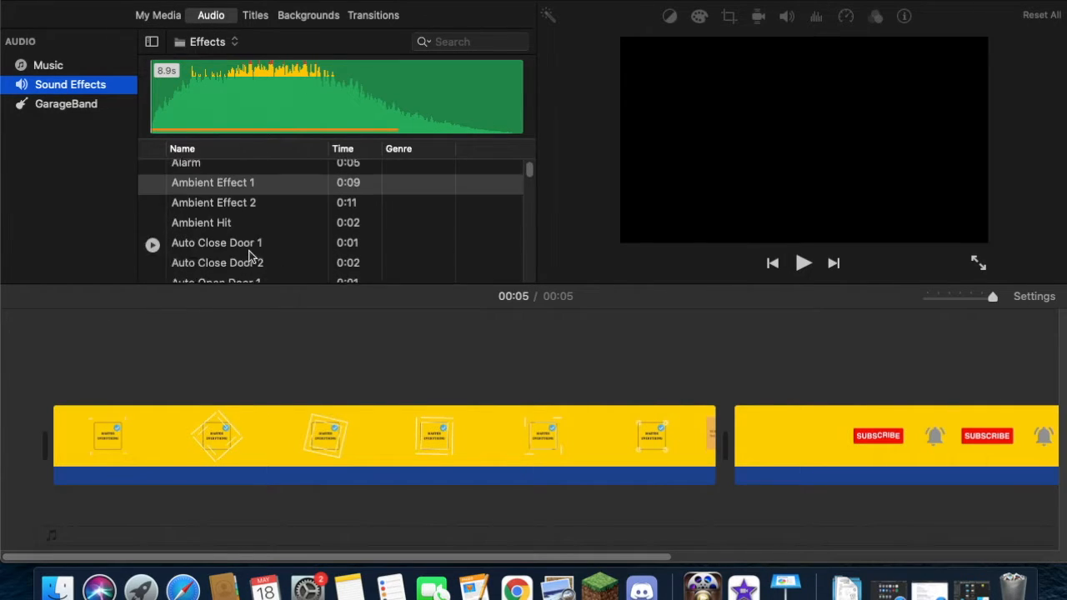
click(215, 41)
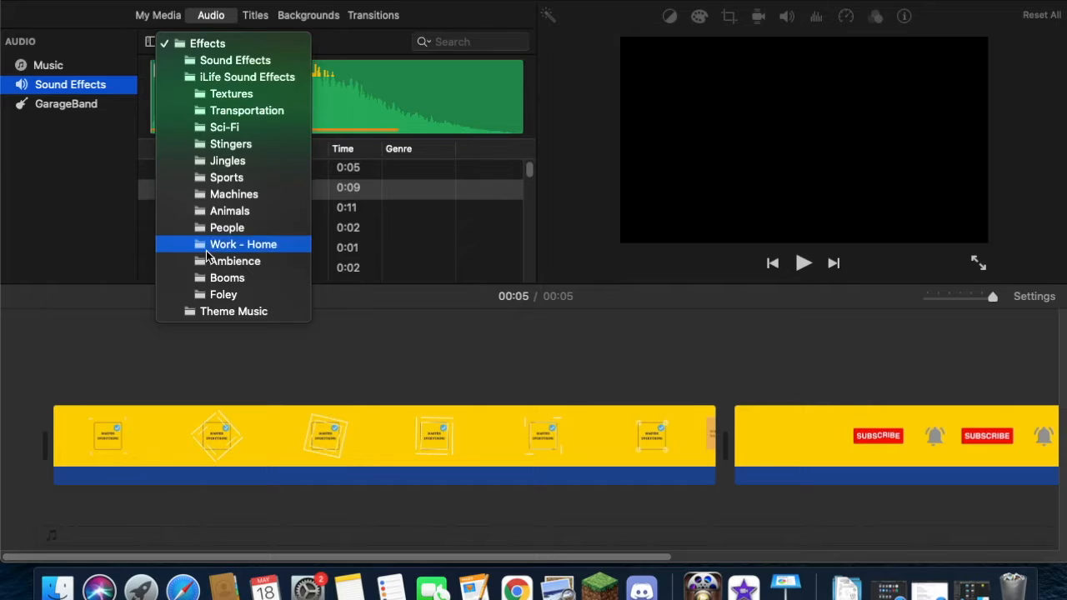
click(356, 229)
click(239, 192)
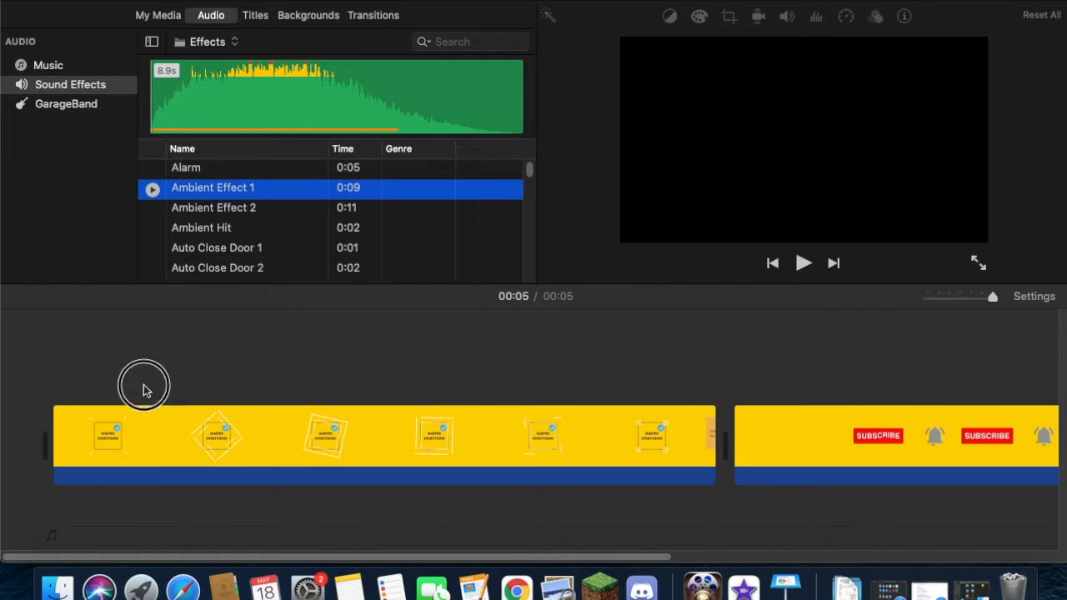
drag(208, 326, 29, 517)
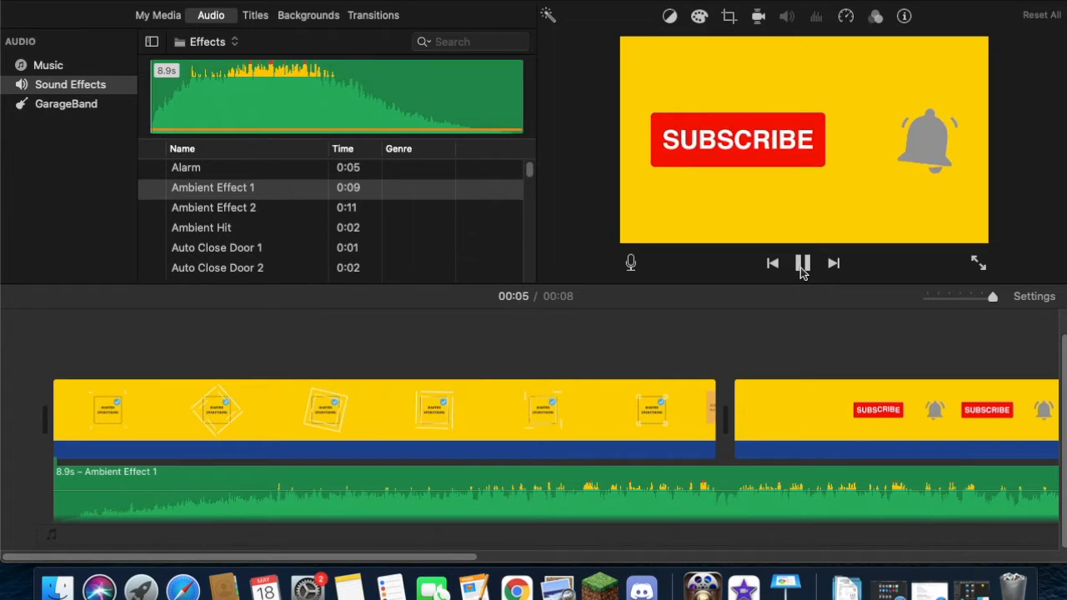
Step: Finish the playback with sound and examine the end of the audio track relative to the last video clip
click(802, 266)
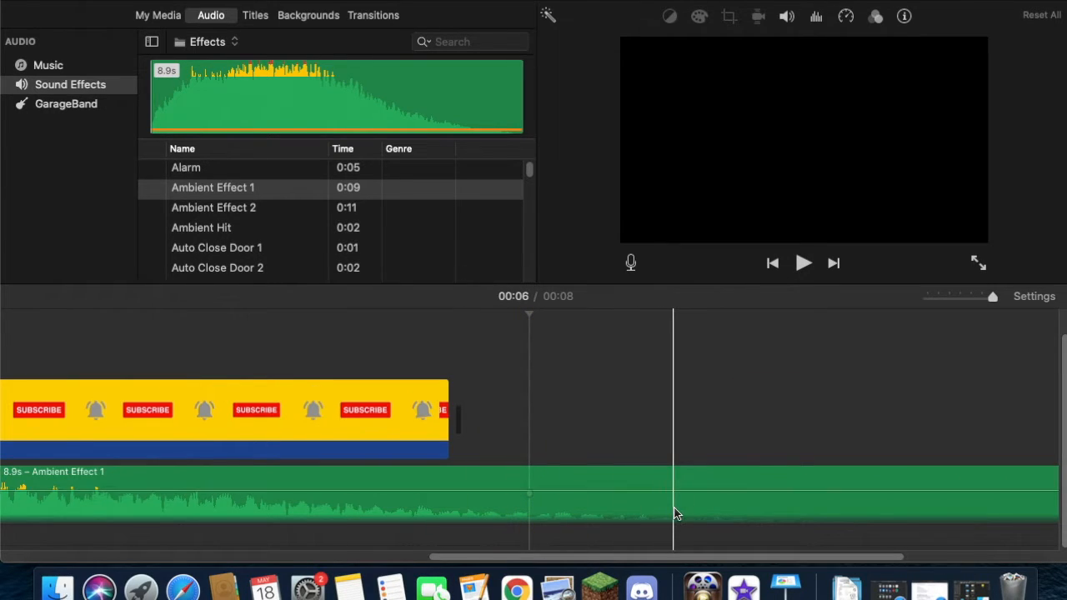
scroll(674, 512, right, 5)
scroll(500, 521, left, 1)
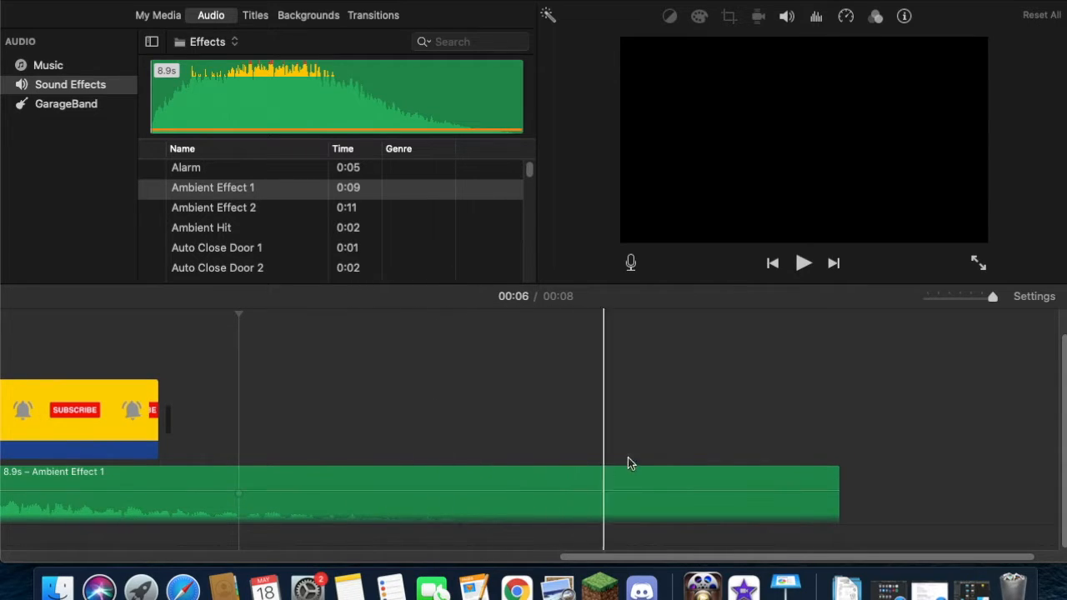
Step: Trim the end of the Ambient Effect 1 audio to about 6.3 s so it stops near the end of the last video clip
drag(838, 488, 614, 517)
drag(585, 554, 264, 581)
scroll(439, 321, left, 10)
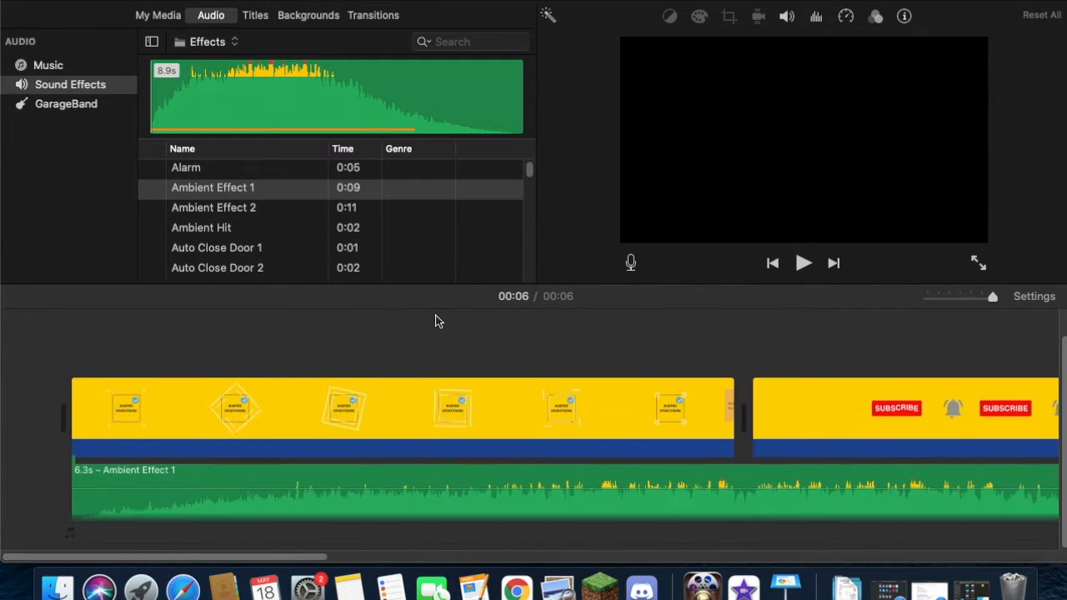
scroll(870, 390, right, 5)
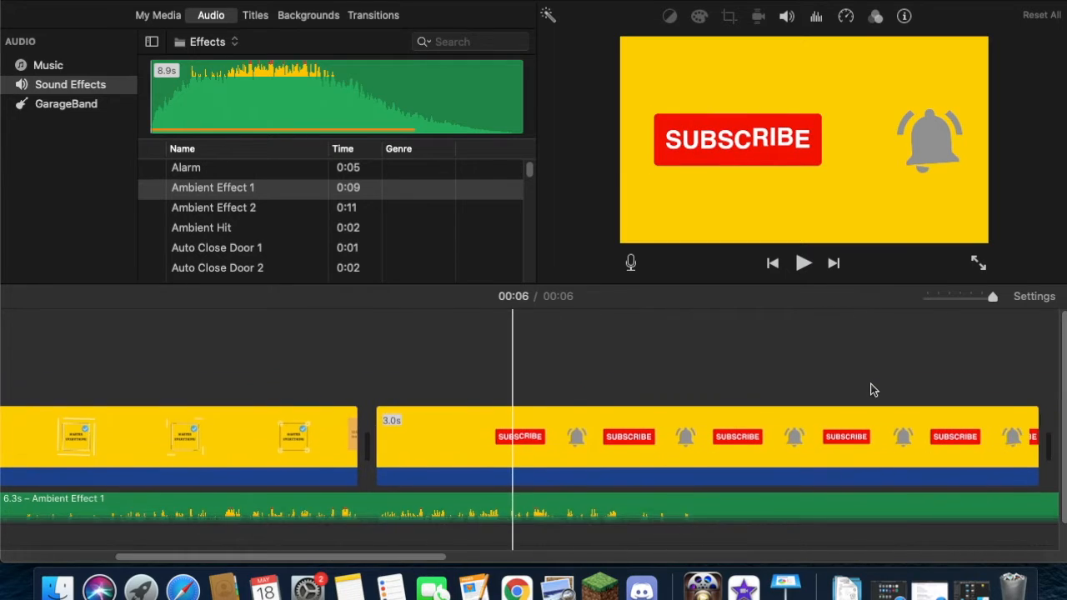
scroll(710, 376, left, 1)
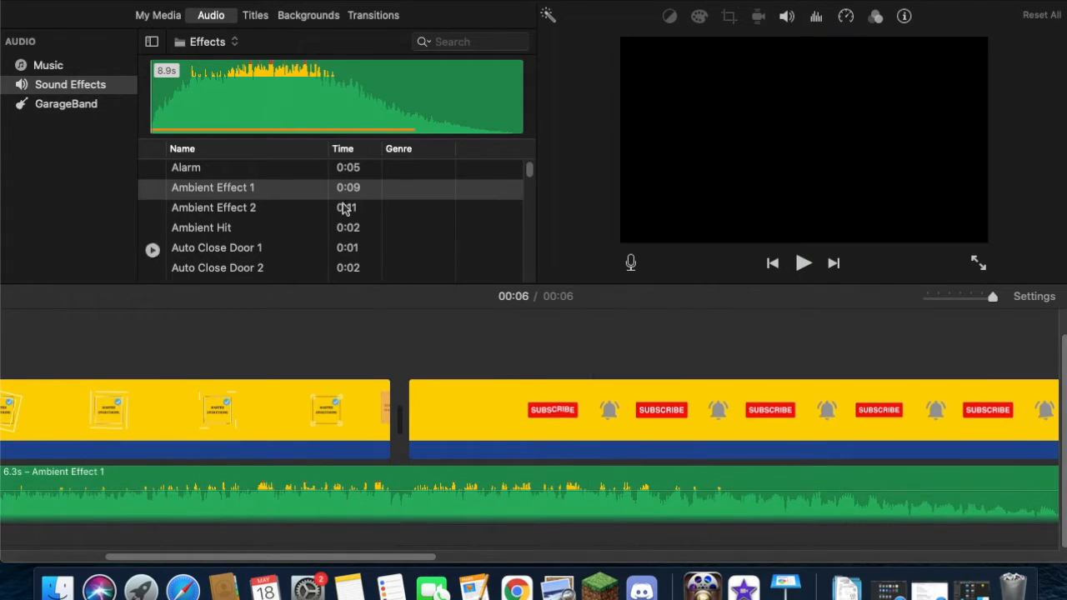
Step: Add the Standard title as a separate clip at the beginning of the timeline, before the logo clip
click(256, 16)
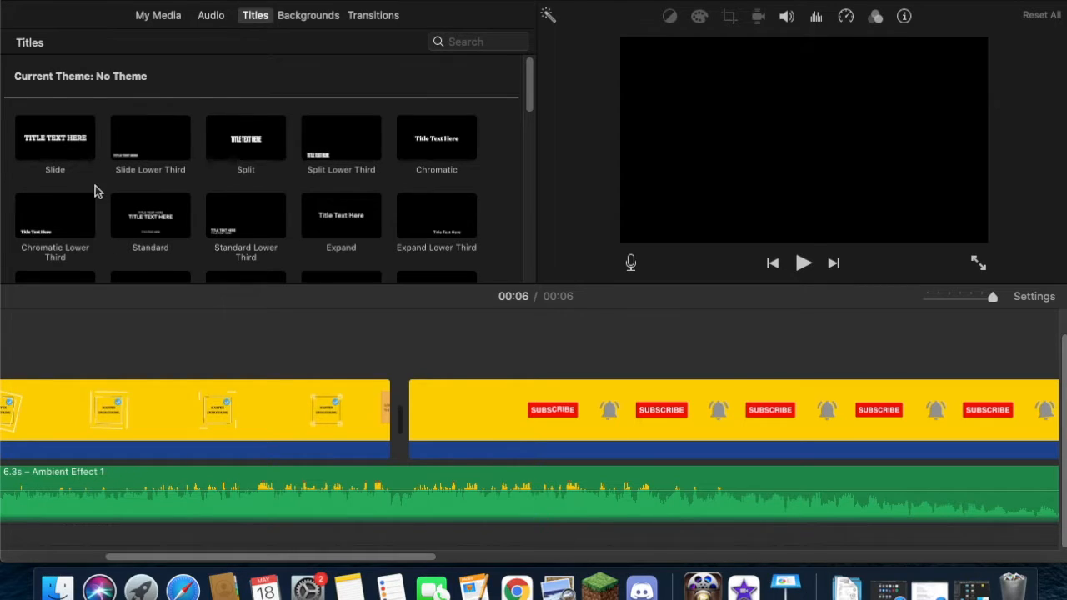
scroll(96, 185, down, 3)
scroll(75, 179, up, 3)
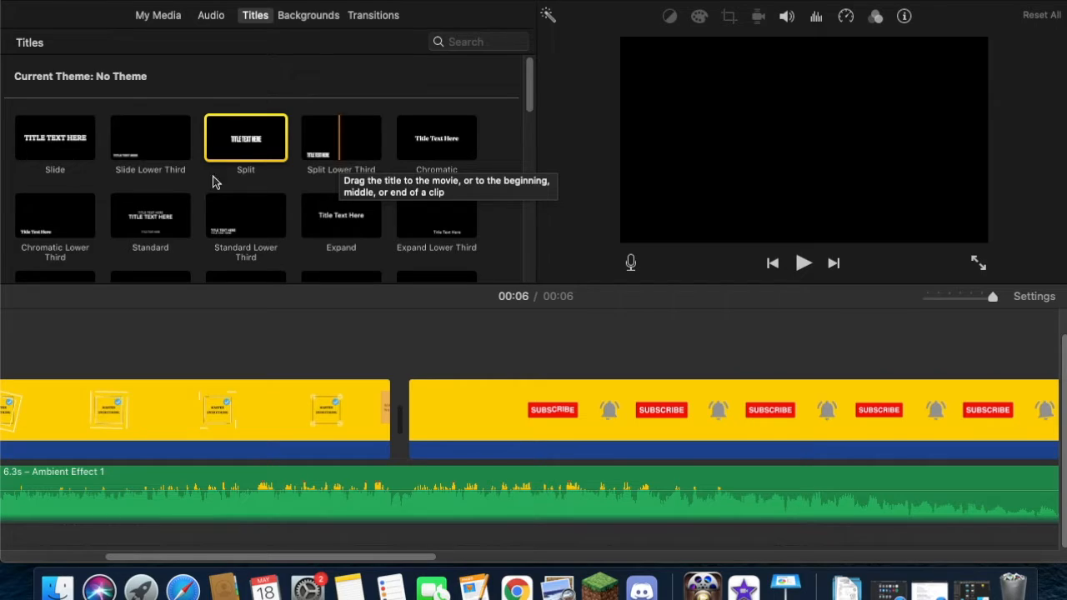
click(75, 144)
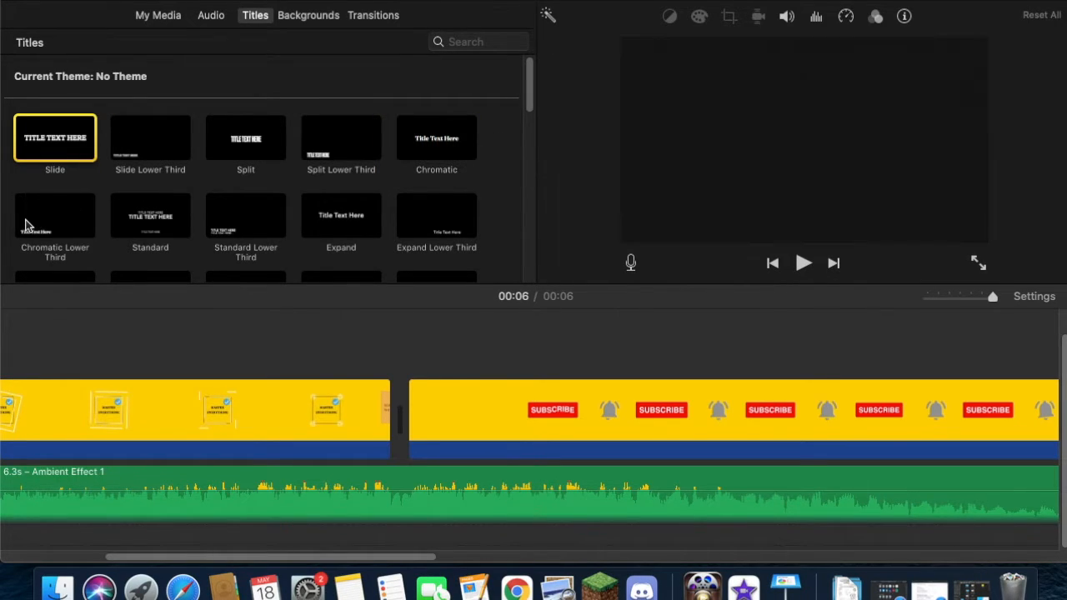
click(152, 221)
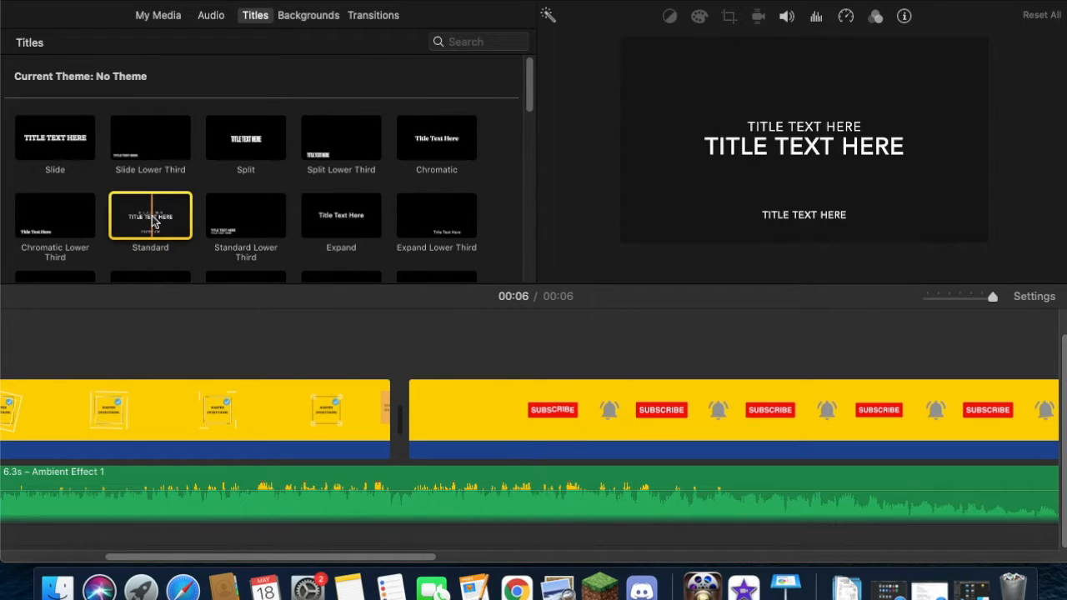
drag(152, 215, 5, 421)
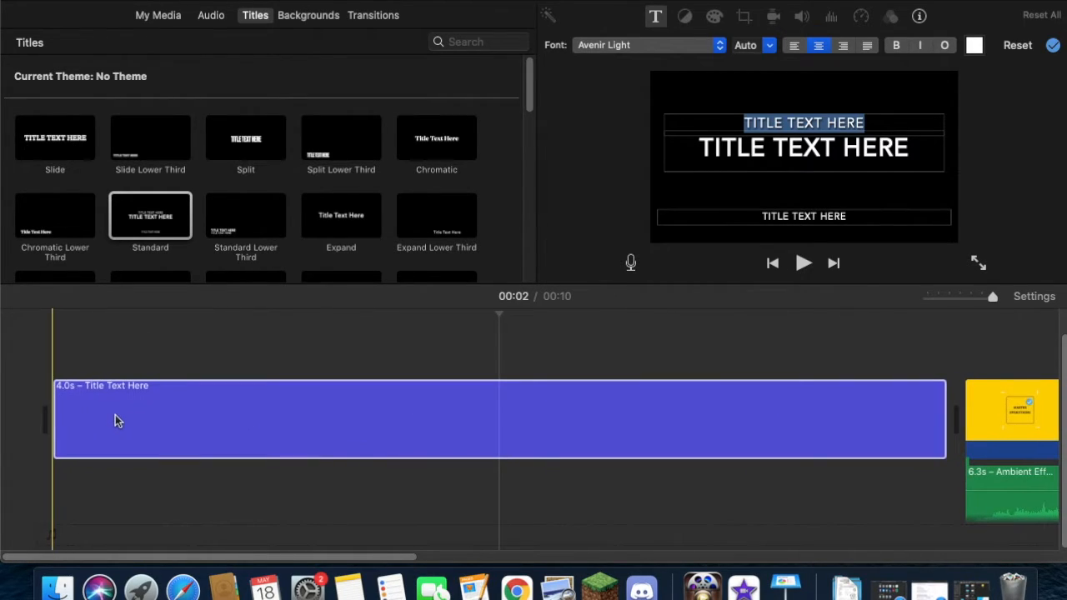
Step: Replace the large middle line of the title with HI
click(839, 169)
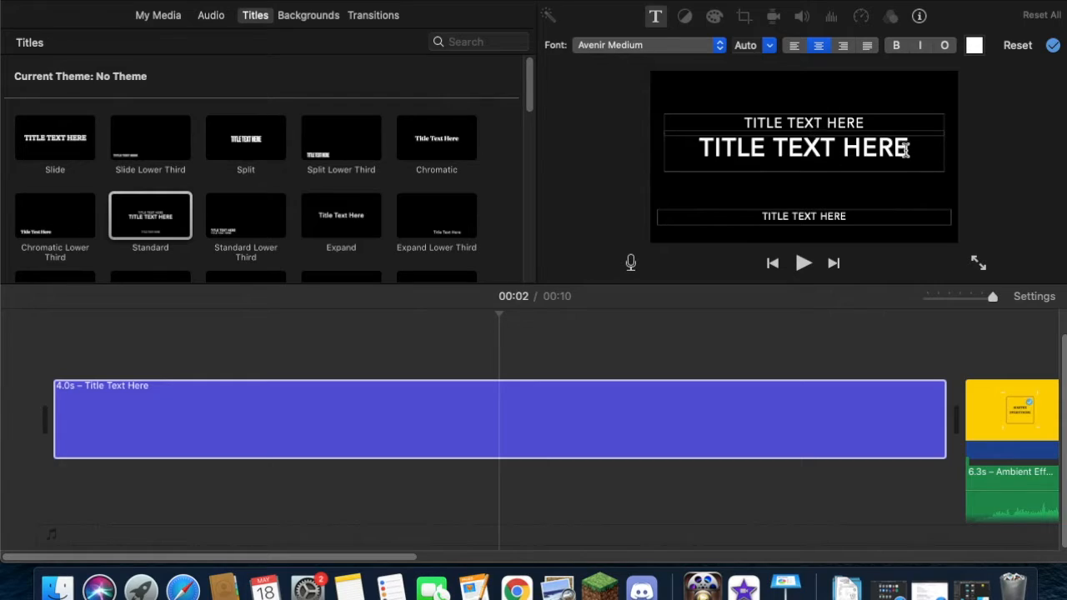
drag(874, 153, 705, 140)
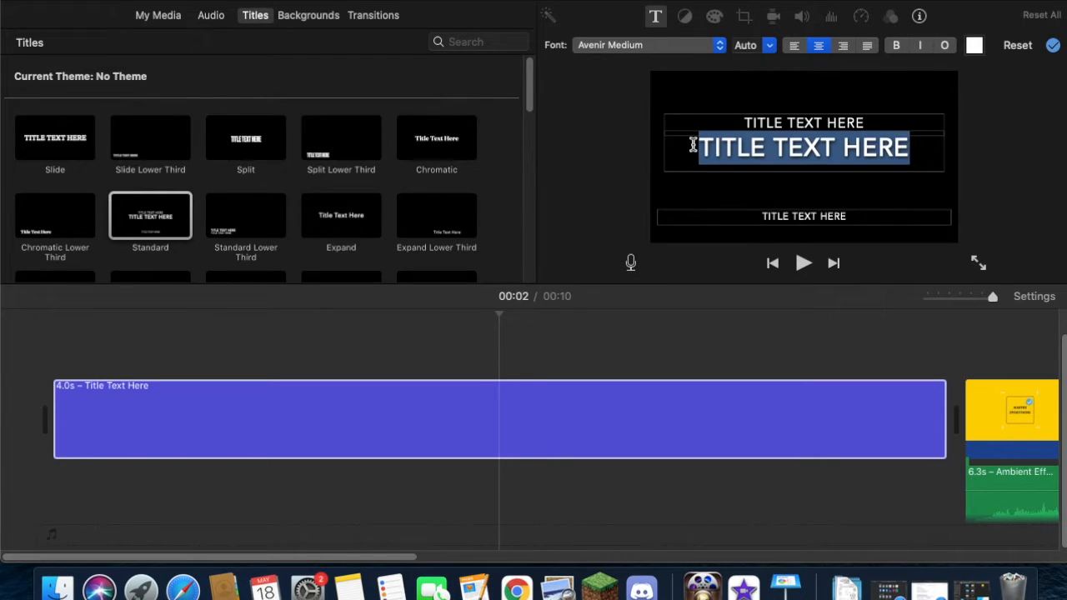
text(HI)
Step: Replace the title's upper line with HELLO and its small bottom line with HI
click(794, 123)
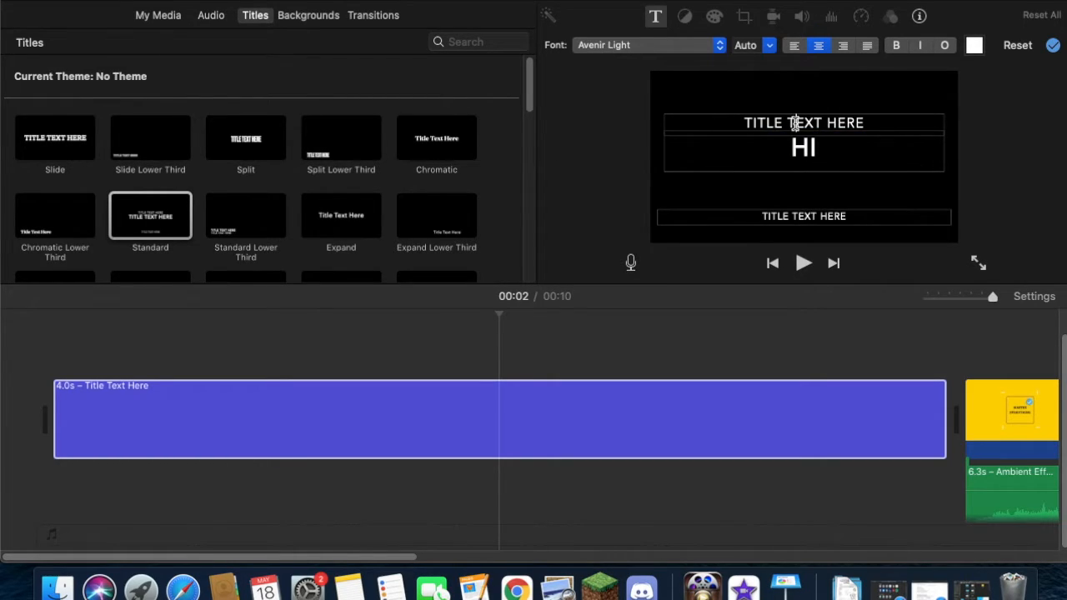
text(HELLO)
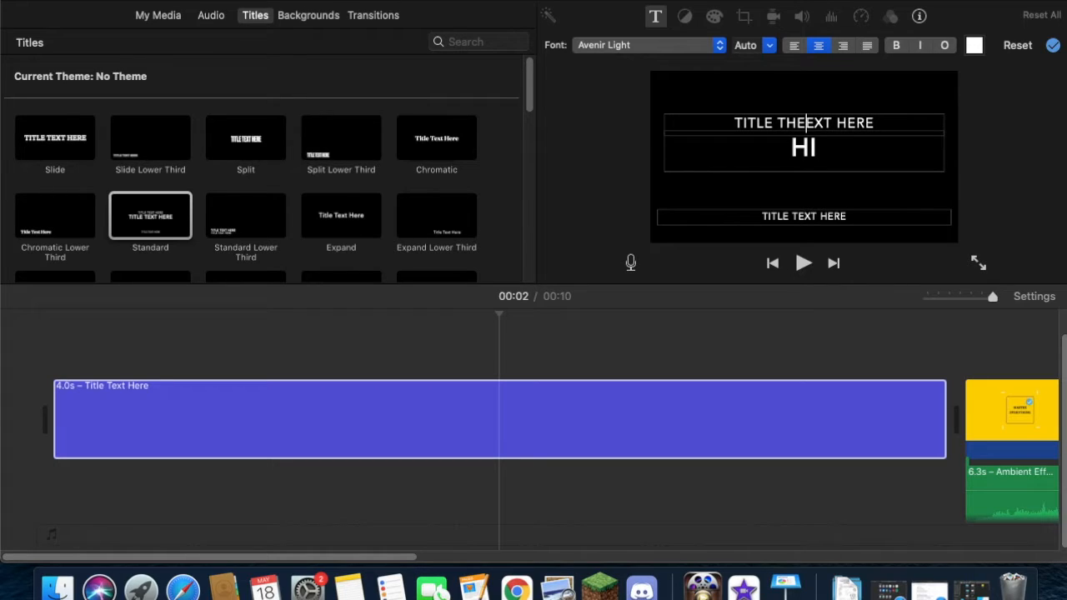
drag(894, 122, 798, 122)
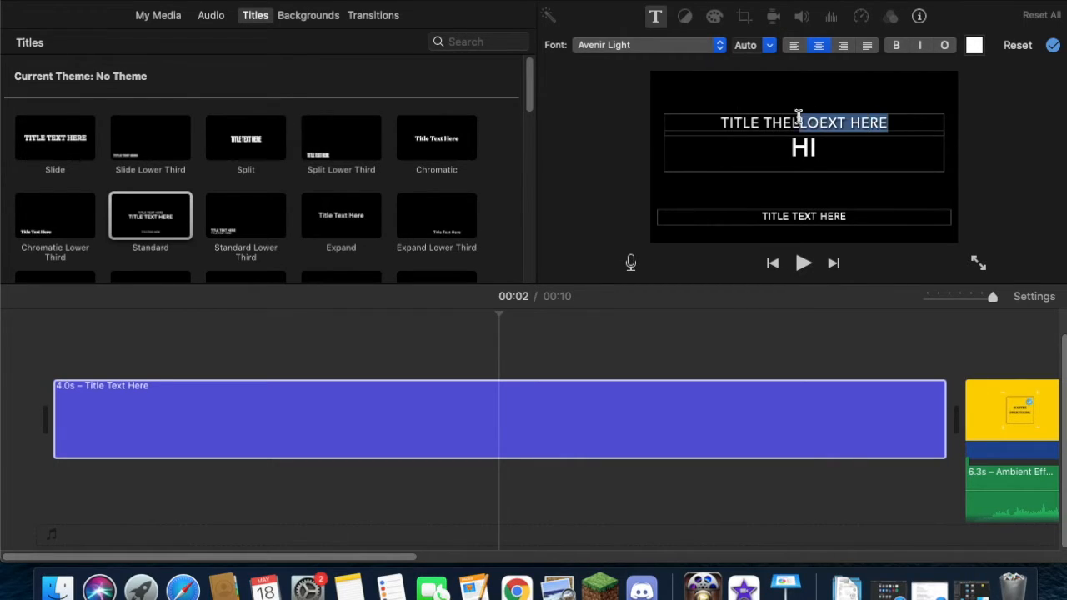
key(BackSpace)
key(BackSpace)
key(BackSpace)
key(BackSpace)
key(BackSpace)
key(BackSpace)
key(BackSpace)
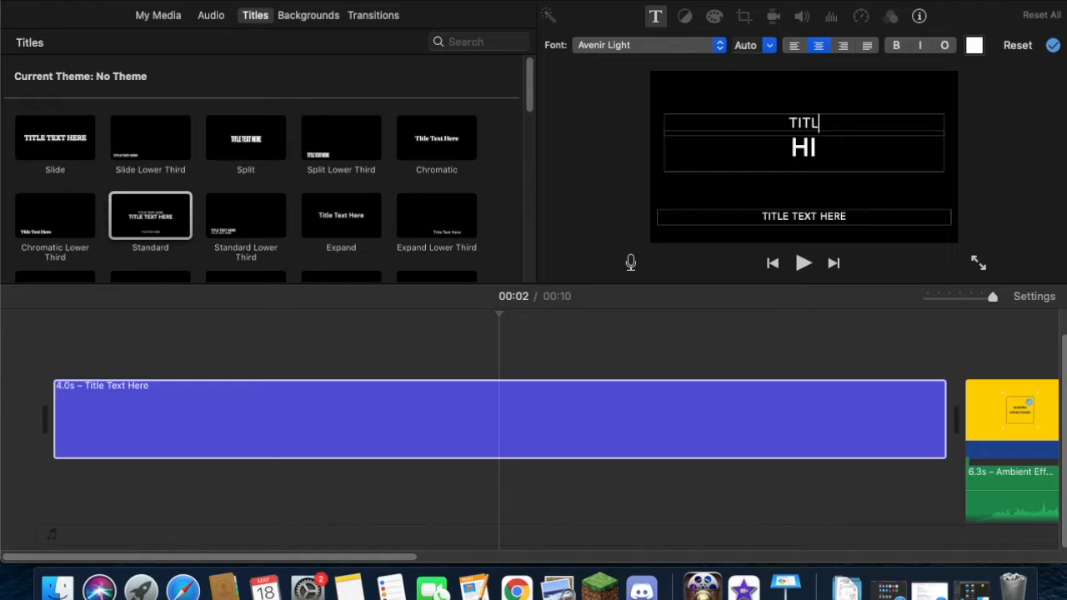
text(LO)
key(BackSpace)
key(BackSpace)
key(BackSpace)
key(BackSpace)
key(BackSpace)
key(BackSpace)
key(BackSpace)
key(BackSpace)
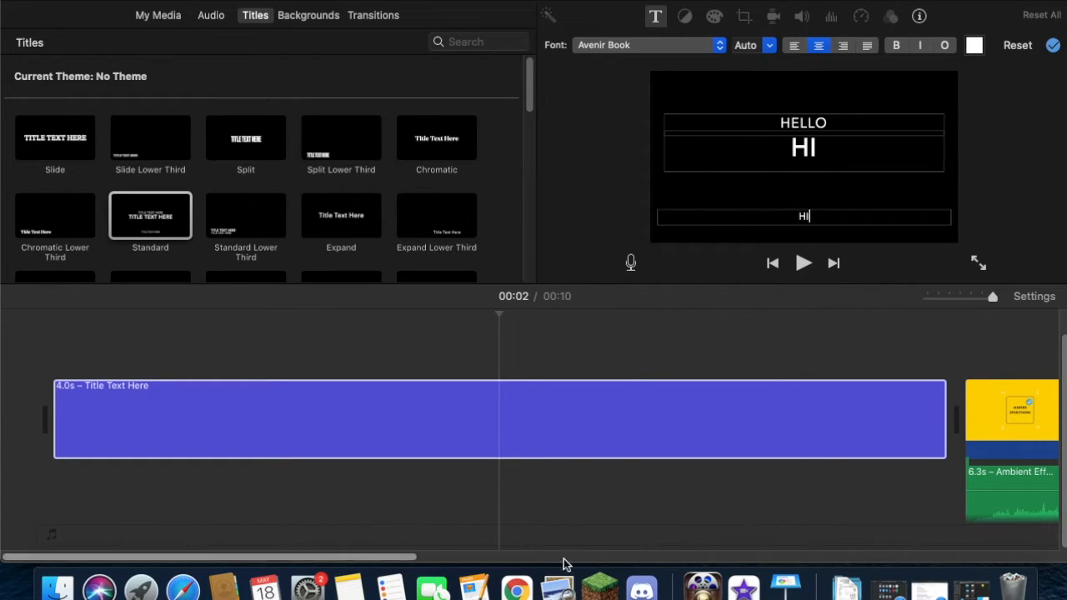
Step: Play back the new title from the start of the timeline into the logo clip
click(61, 343)
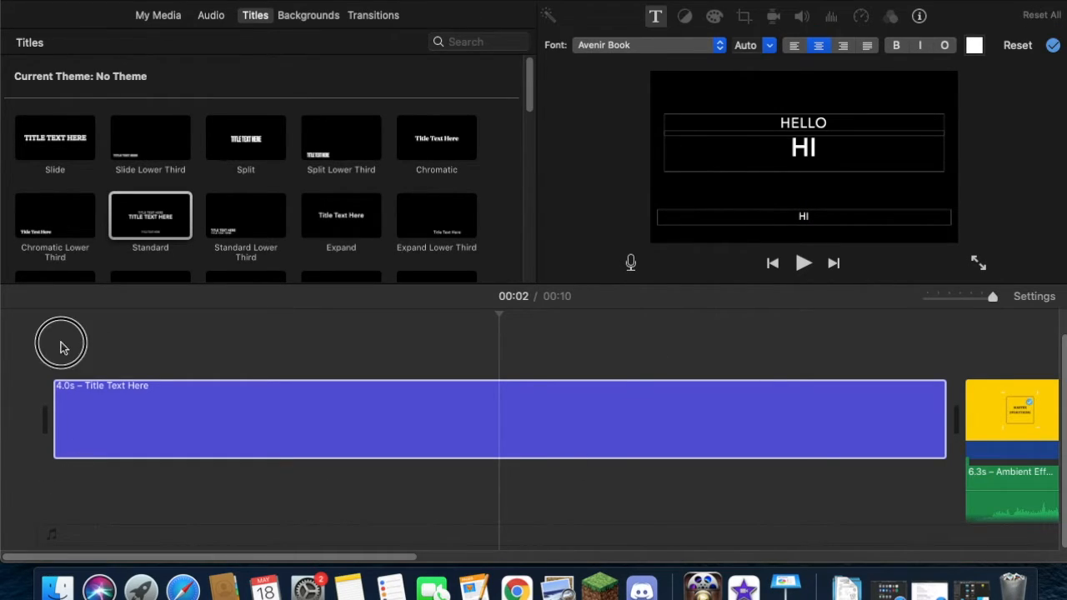
click(803, 264)
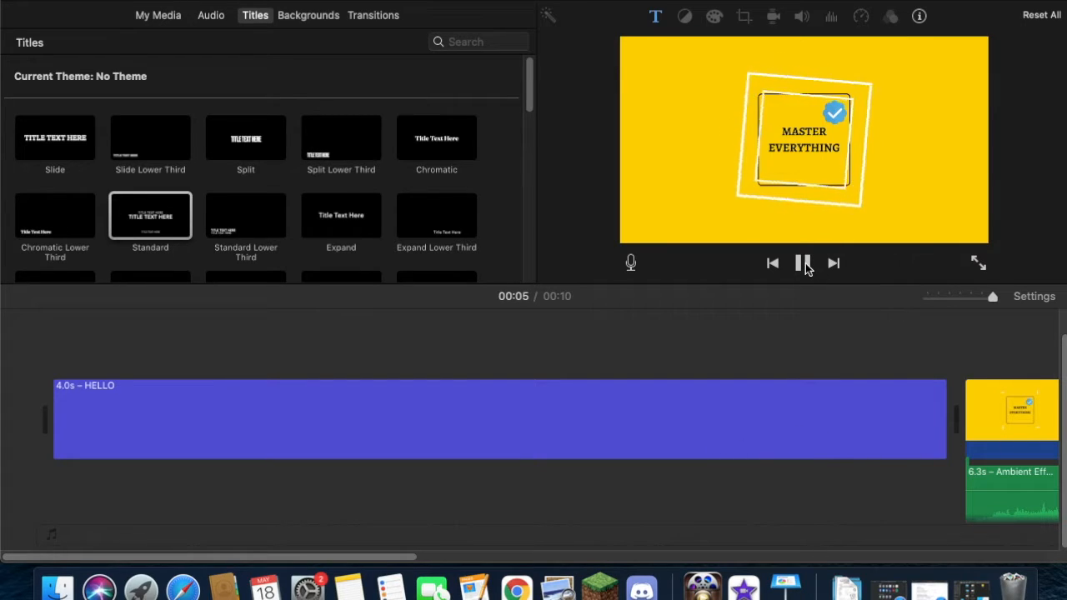
click(803, 264)
scroll(604, 501, left, 10)
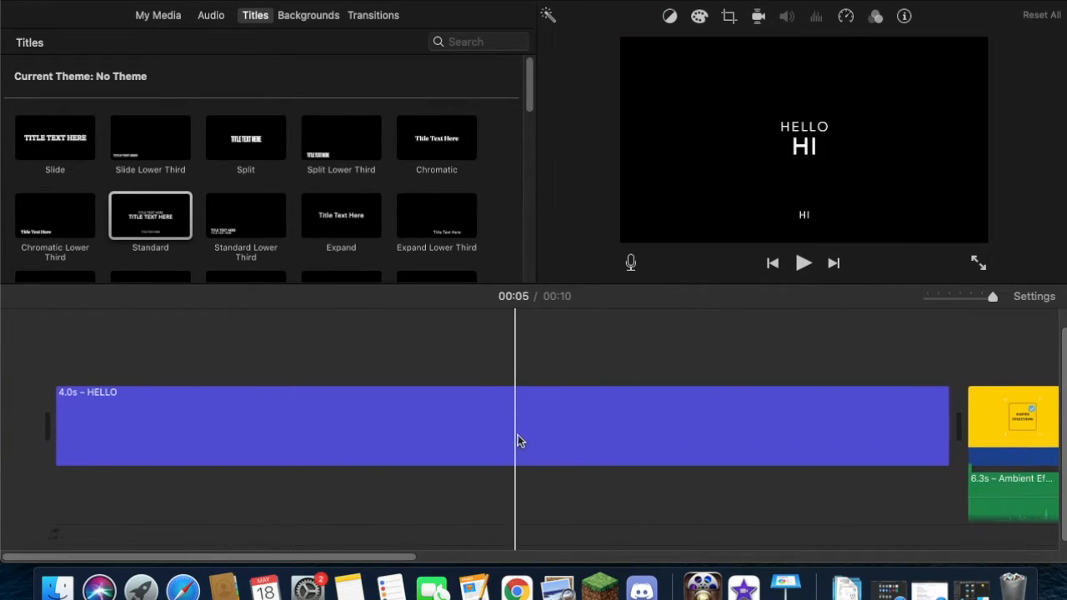
Step: Shorten the HELLO title clip to about 1.1 s and return the playhead to the start of the timeline
click(517, 438)
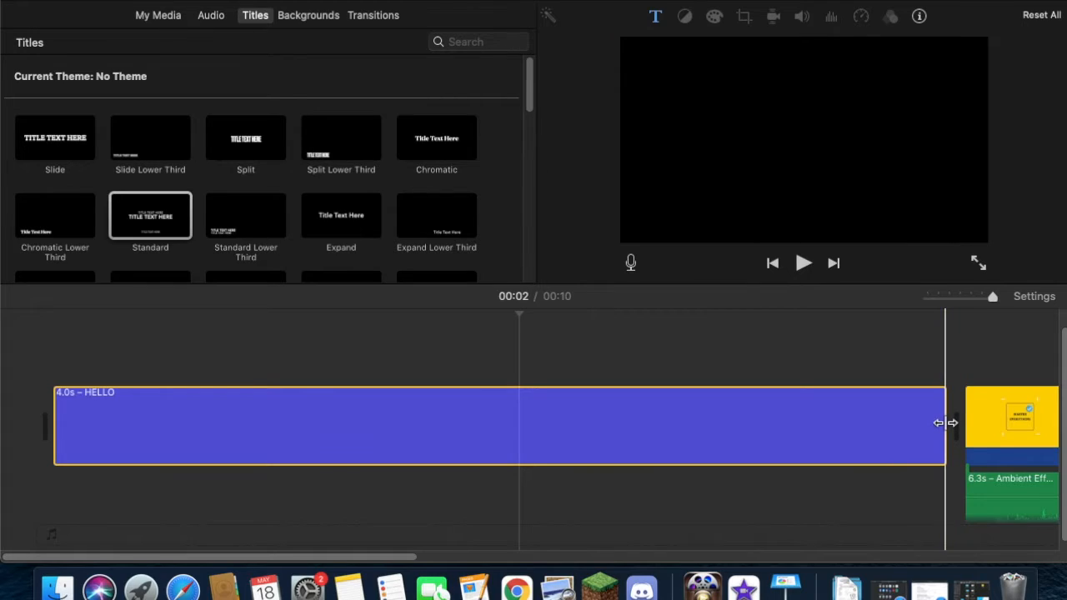
click(960, 415)
drag(947, 423, 277, 447)
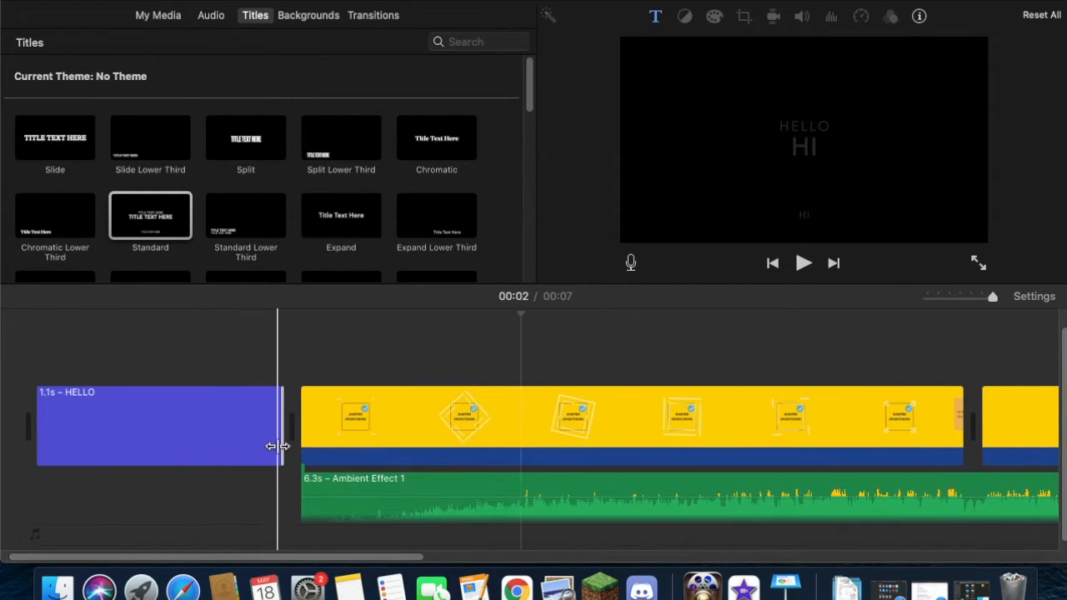
scroll(278, 446, left, 3)
click(2, 424)
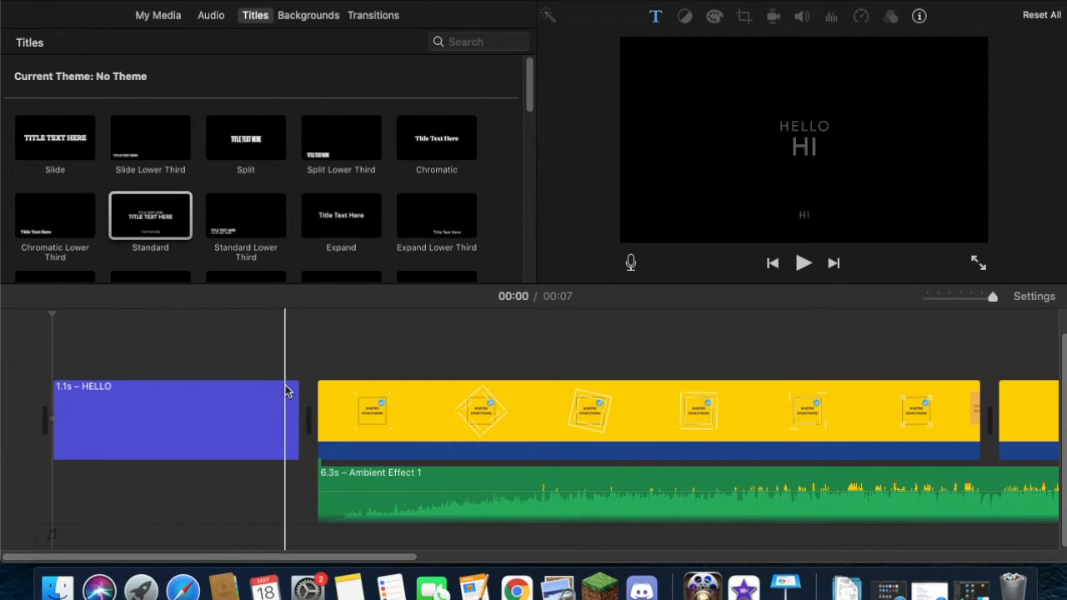
Step: Add the Circle Close transition before the HELLO title and after the Subscribe clip at the end of the timeline
click(377, 15)
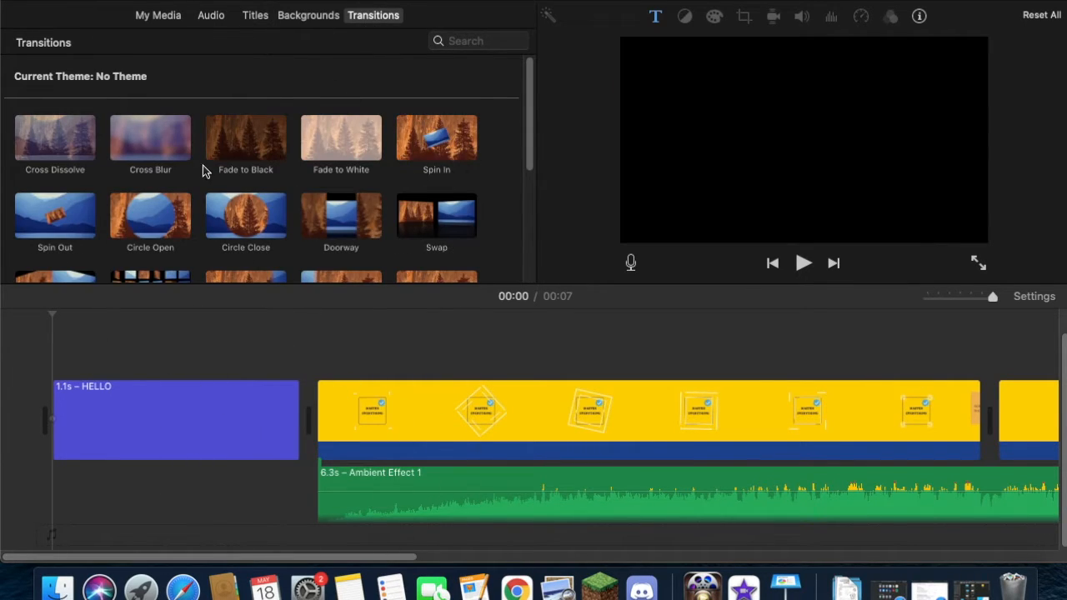
scroll(203, 171, down, 5)
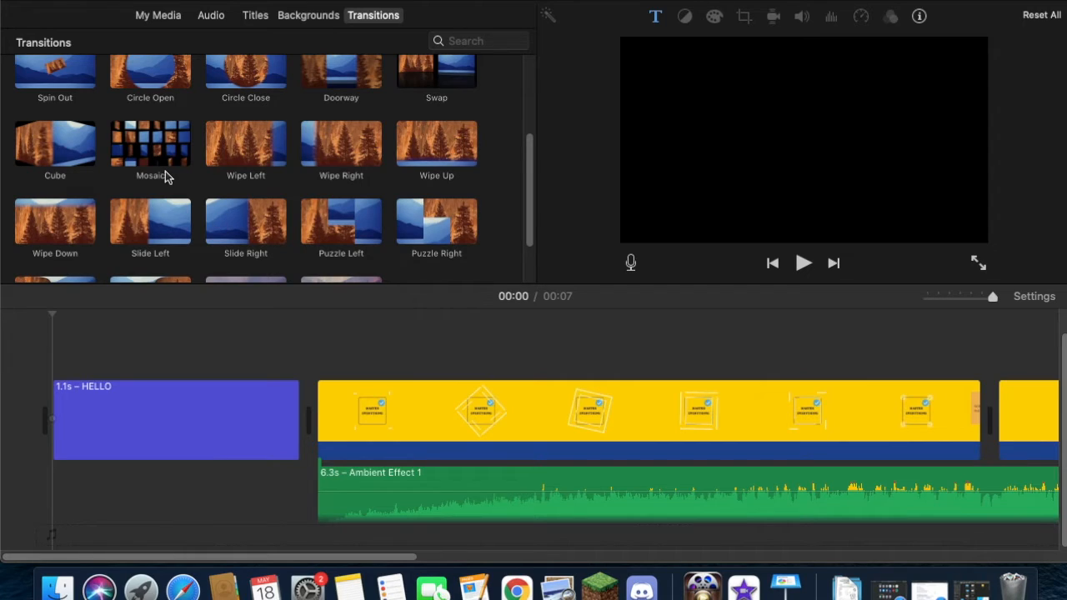
scroll(281, 231, down, 2)
scroll(281, 231, up, 5)
scroll(281, 231, down, 5)
scroll(281, 231, up, 5)
scroll(281, 231, down, 2)
click(250, 236)
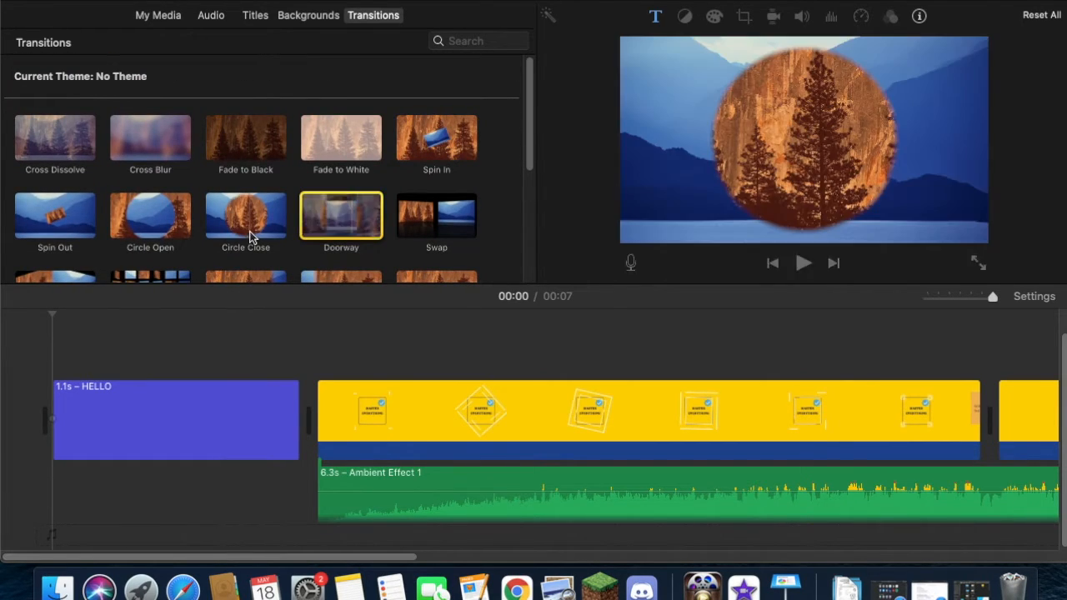
drag(251, 236, 46, 420)
scroll(200, 425, right, 10)
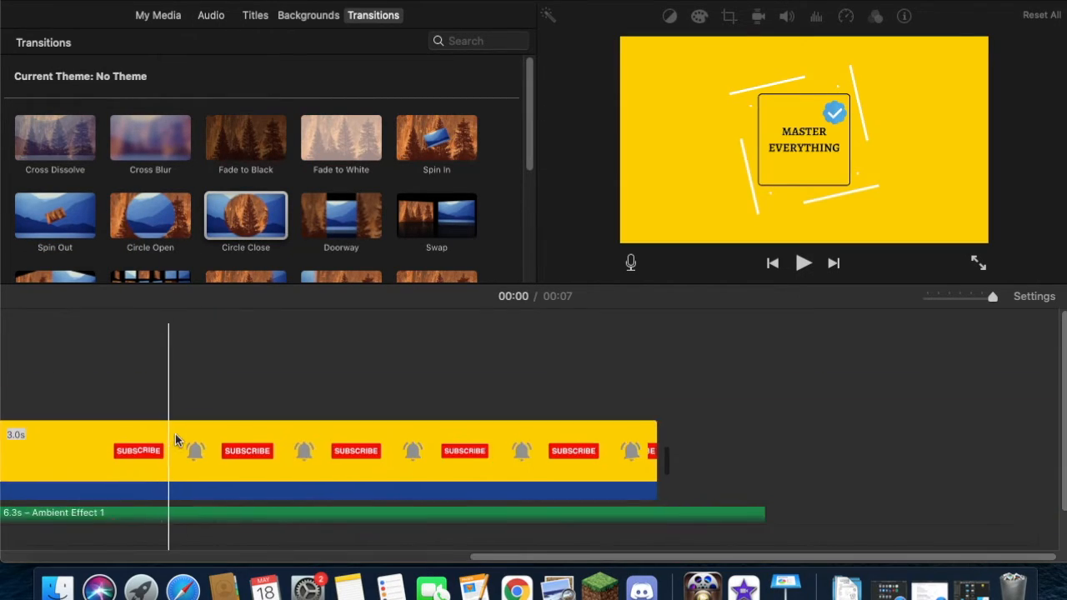
drag(235, 221, 664, 489)
Step: Play back the whole movie to review the opening and closing transitions, then return to the start of the timeline
key(Home)
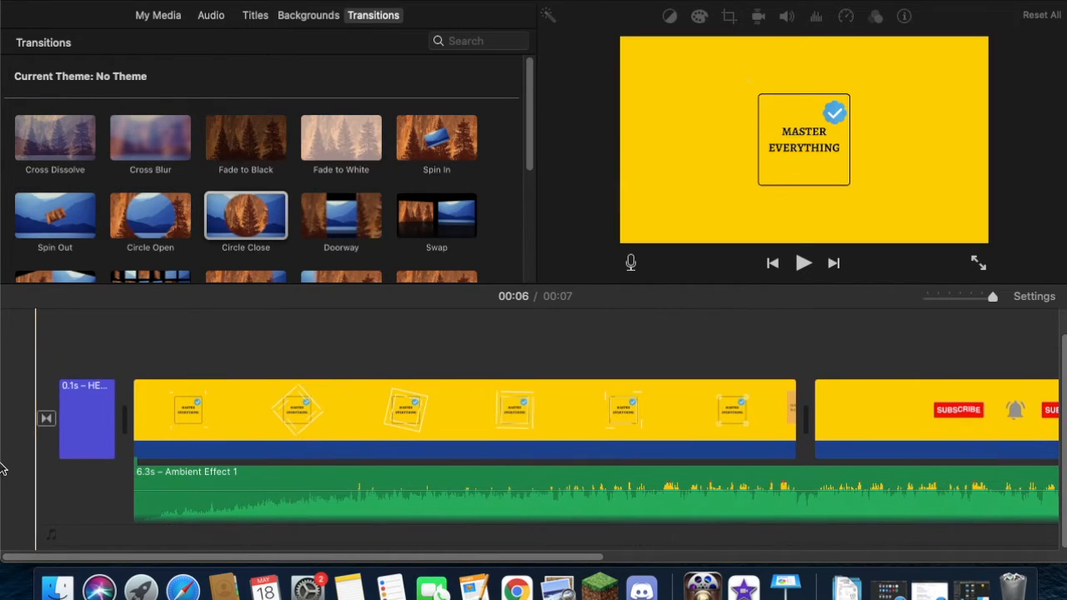
click(803, 263)
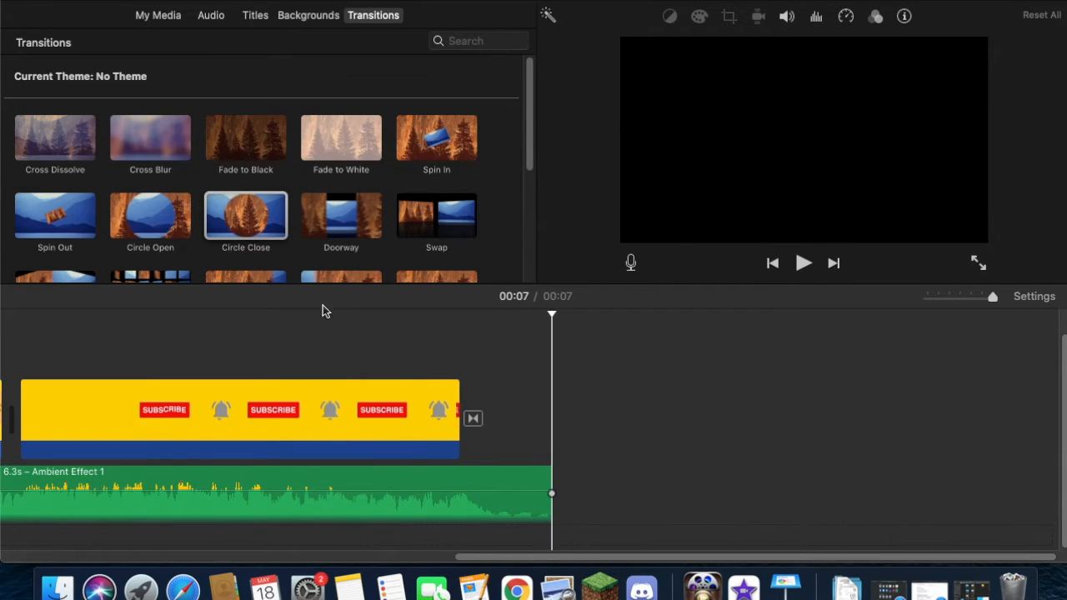
scroll(150, 355, left, 5)
scroll(148, 355, left, 3)
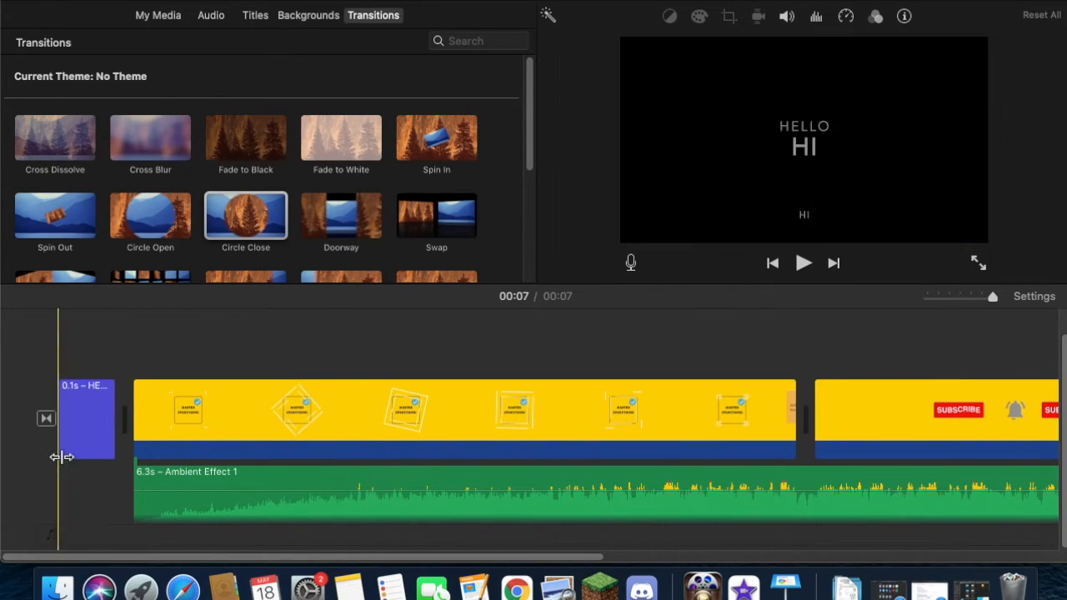
click(19, 389)
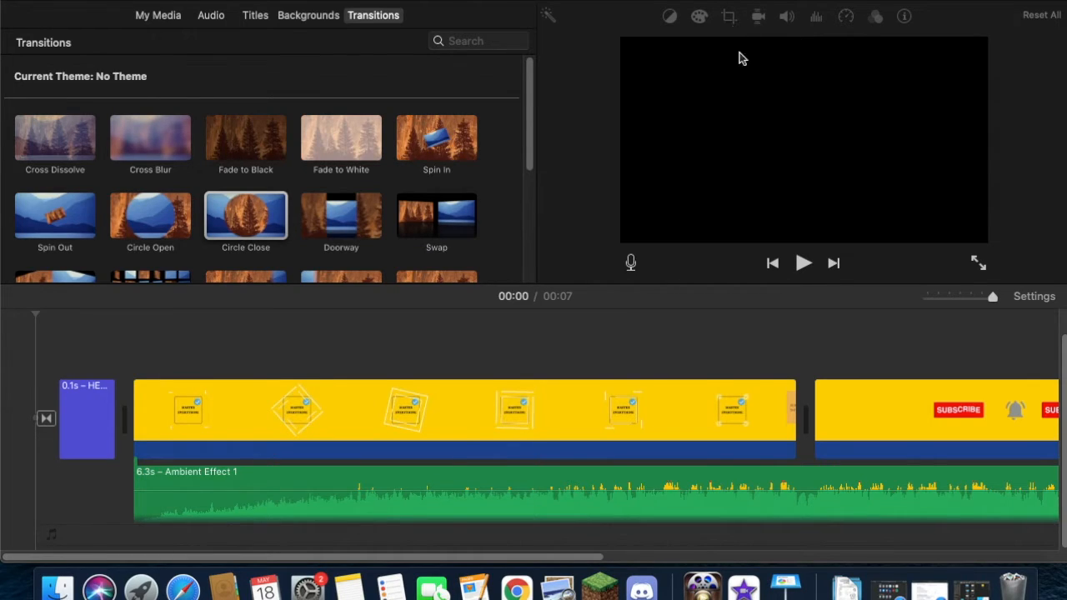
Step: Apply the Ken Burns crop style to the logo clip with the end frame tightened around the logo, and play back the zoom
click(402, 428)
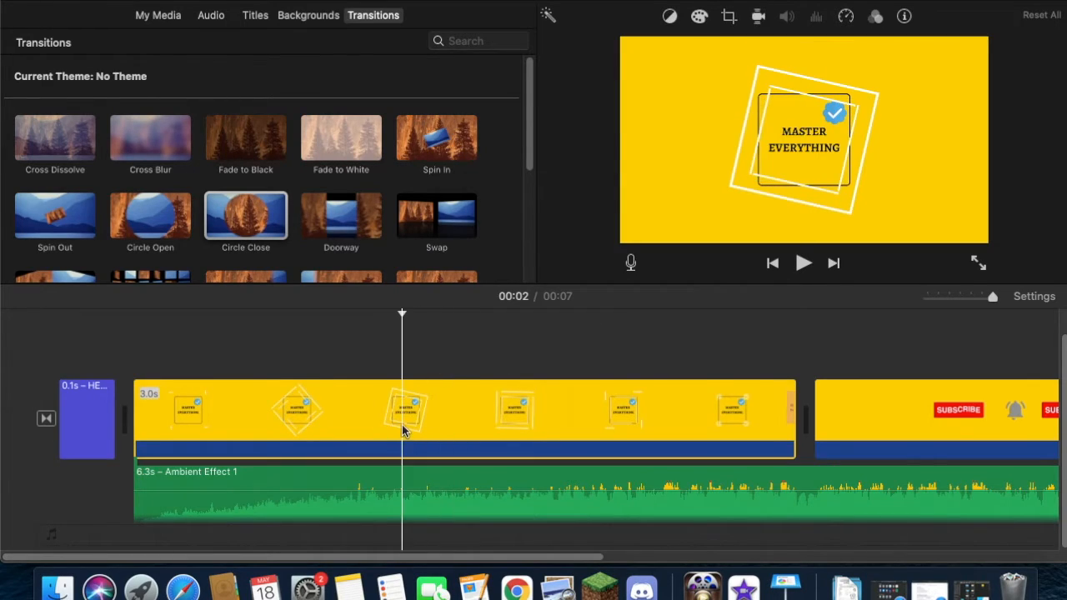
click(728, 17)
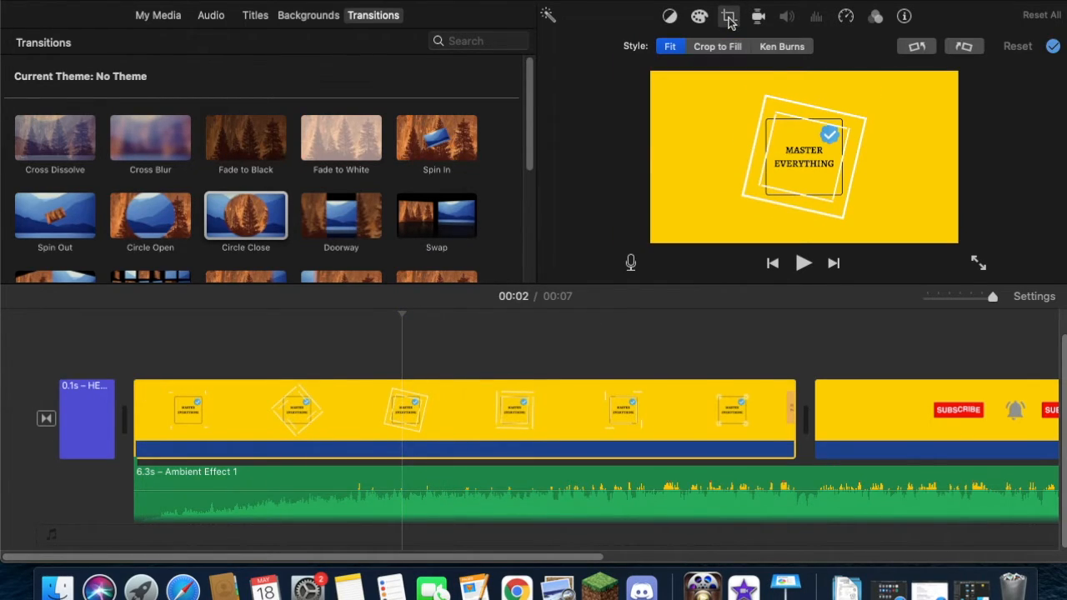
click(774, 49)
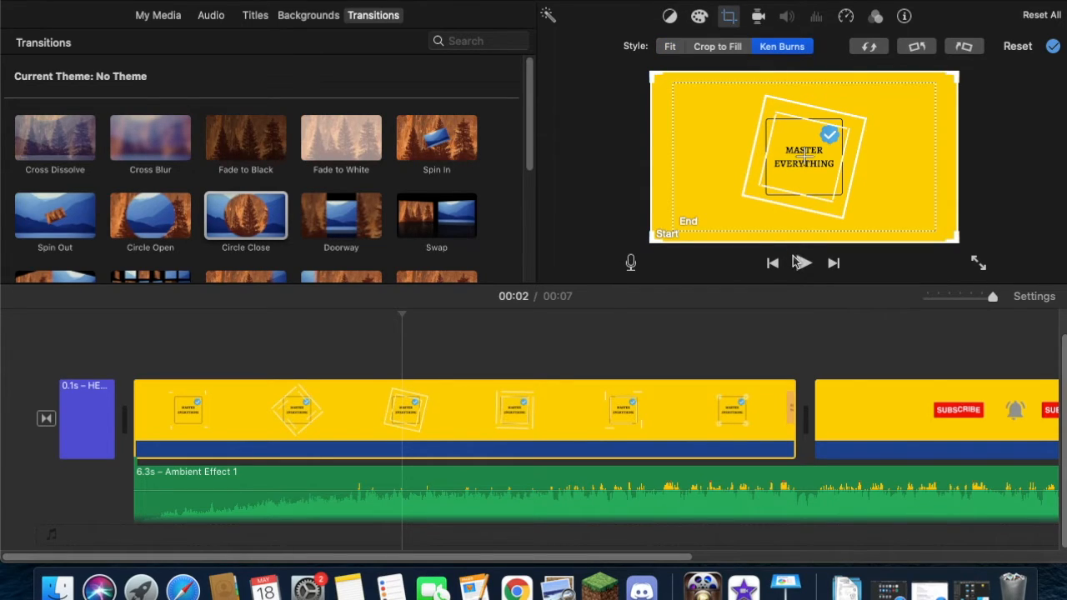
drag(673, 230, 748, 186)
drag(810, 119, 782, 137)
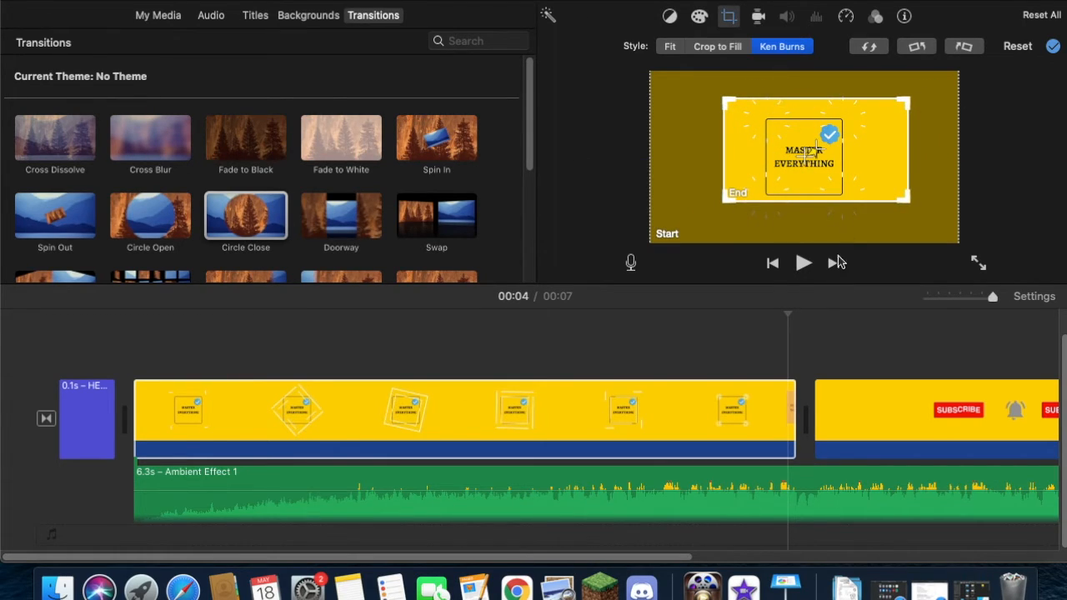
click(253, 352)
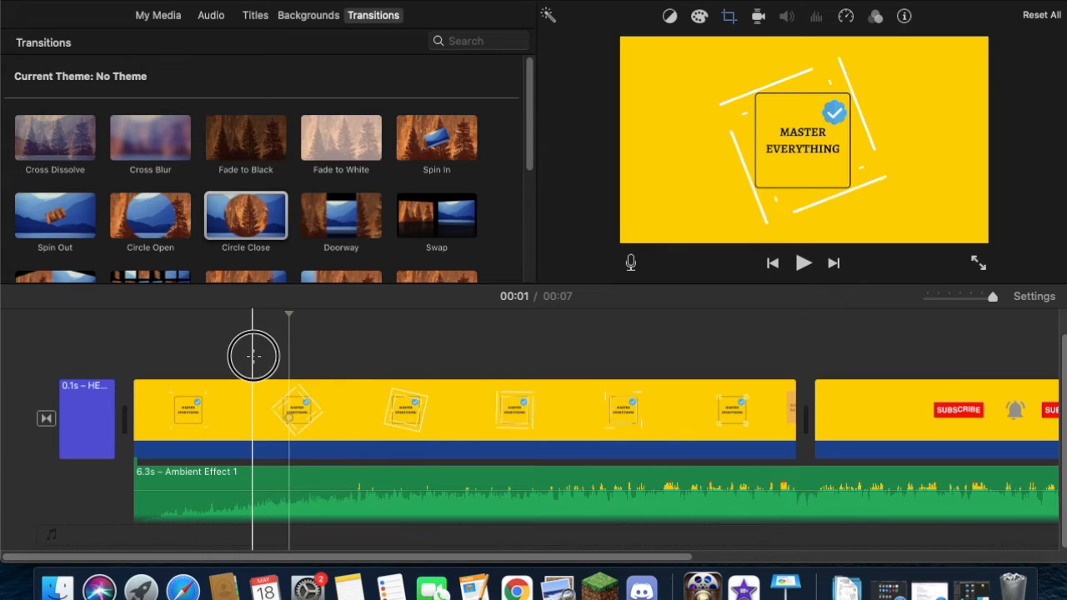
click(803, 263)
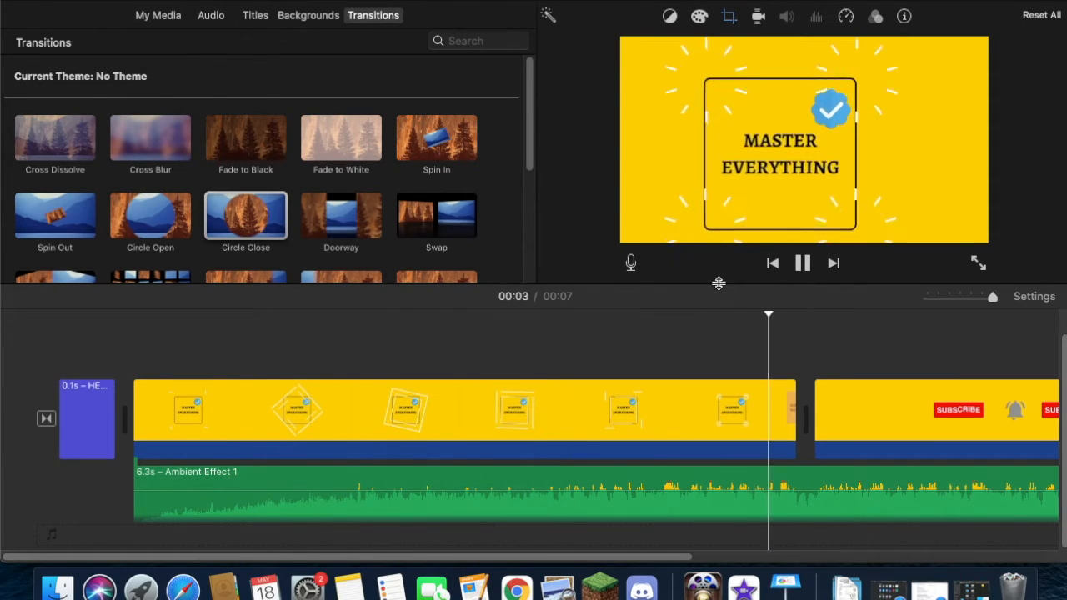
Step: Set the logo clip's crop style to Crop to Fill and place the playhead on the clip
click(729, 16)
click(711, 50)
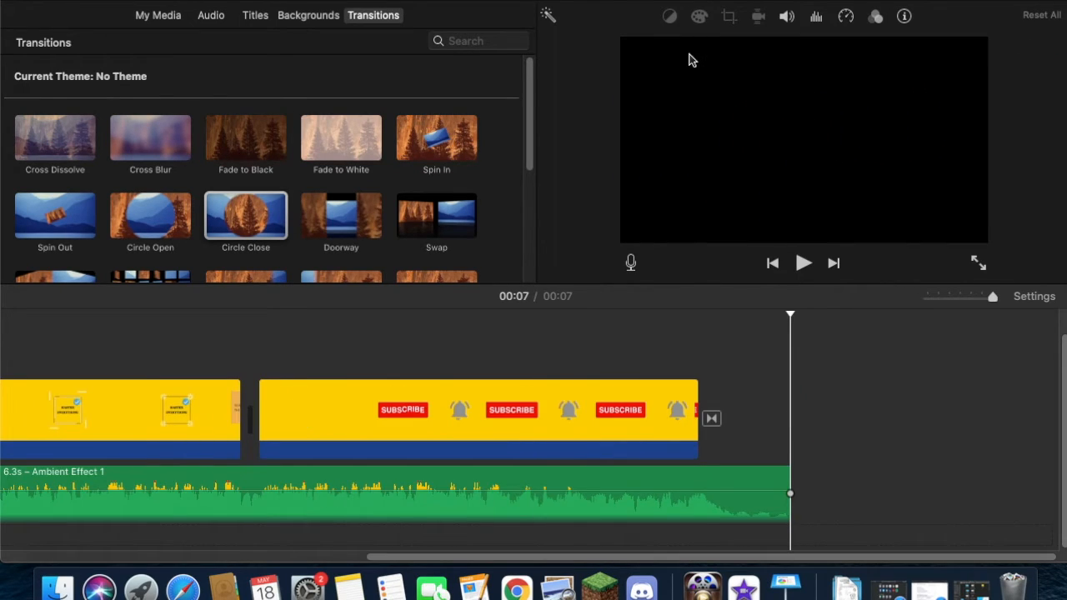
scroll(563, 429, left, 5)
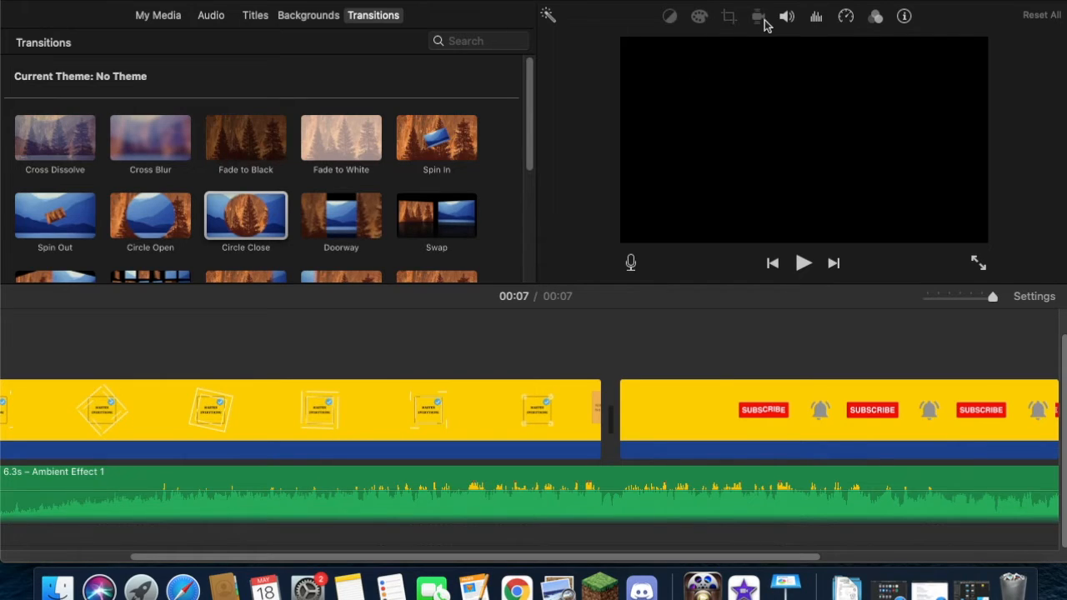
click(417, 386)
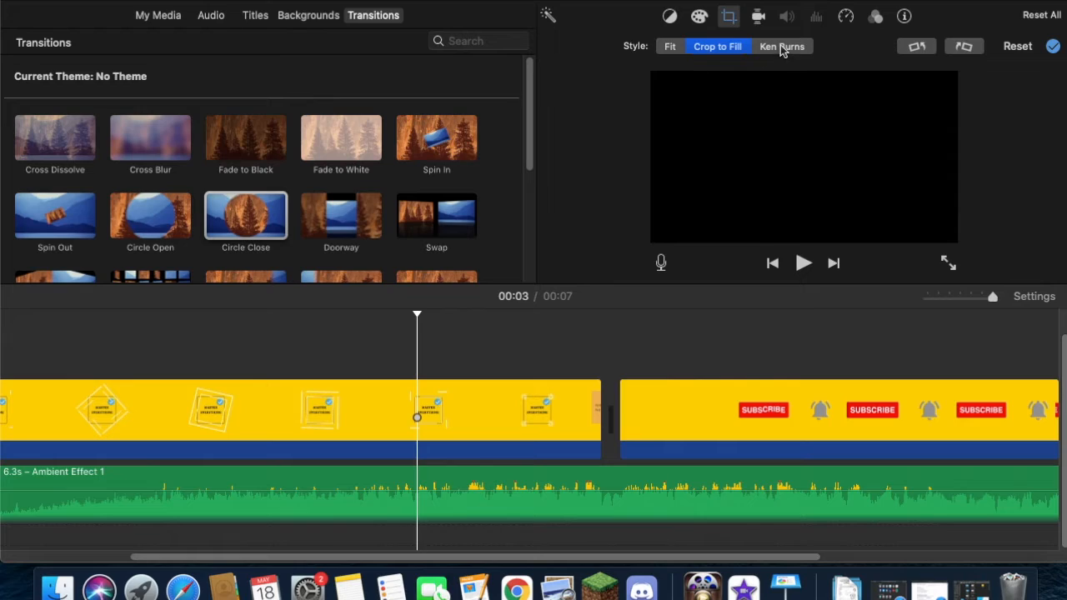
Step: Rotate the logo clip counterclockwise in quarter turns through a full circle, back to upright
click(924, 50)
click(917, 50)
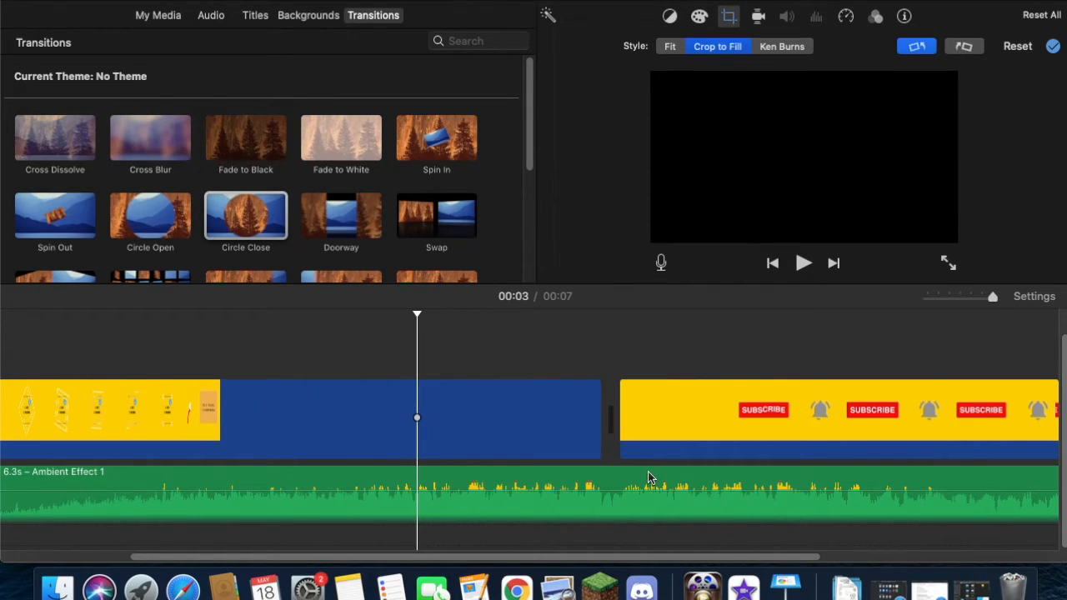
click(336, 368)
click(908, 50)
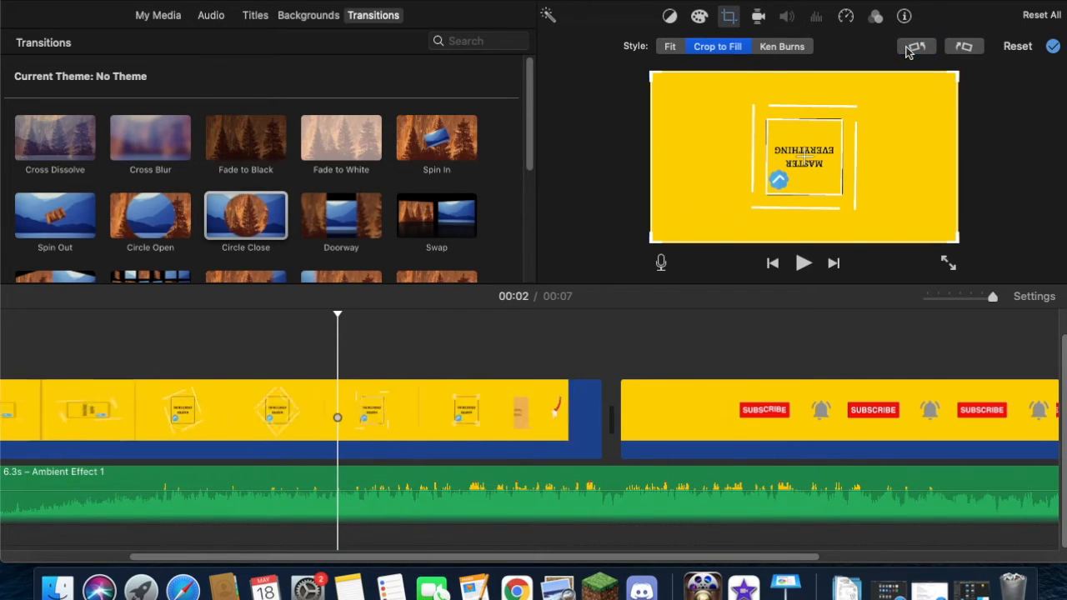
click(910, 49)
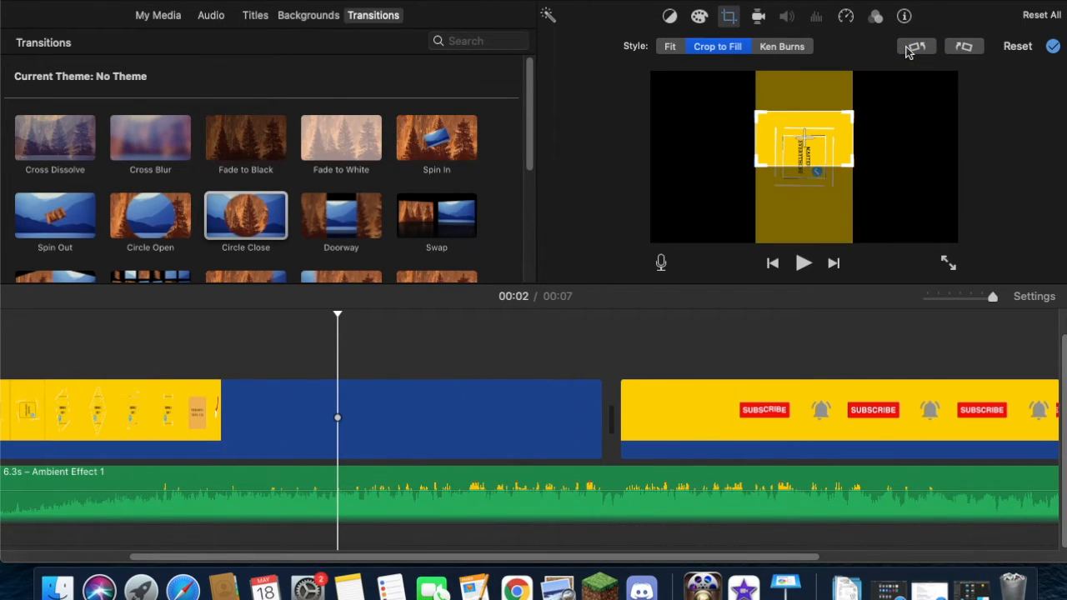
click(909, 52)
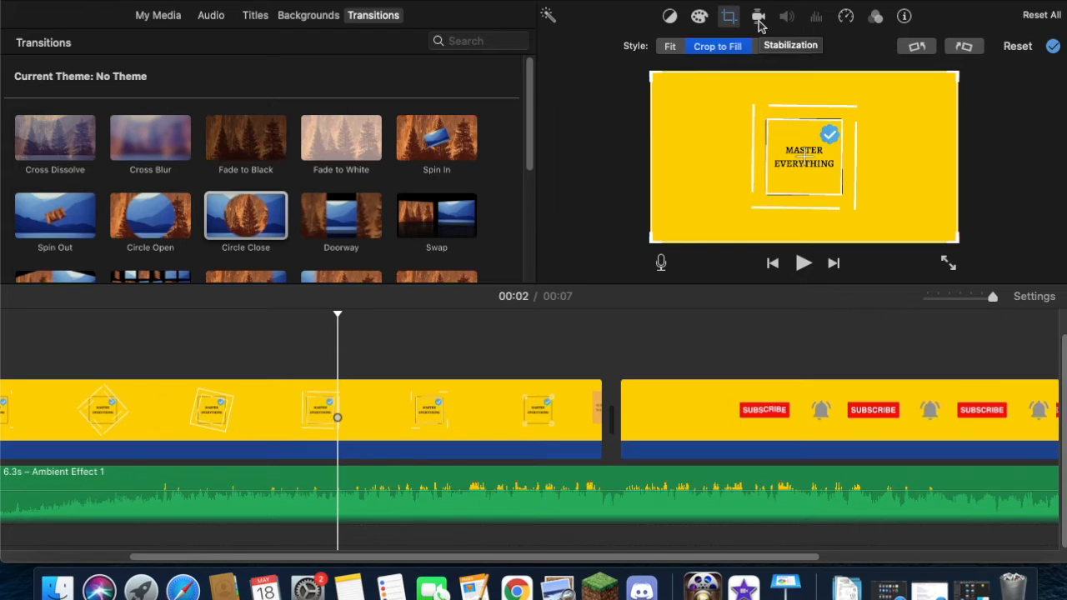
Step: Try adjusting the logo clip's color correction sliders, and reset all of its adjustments
click(699, 19)
drag(771, 47, 844, 52)
drag(965, 47, 927, 48)
click(1047, 47)
click(1044, 46)
click(1042, 16)
Step: Apply Match Color to the logo clip, using another frame of the same clip as the reference
click(670, 17)
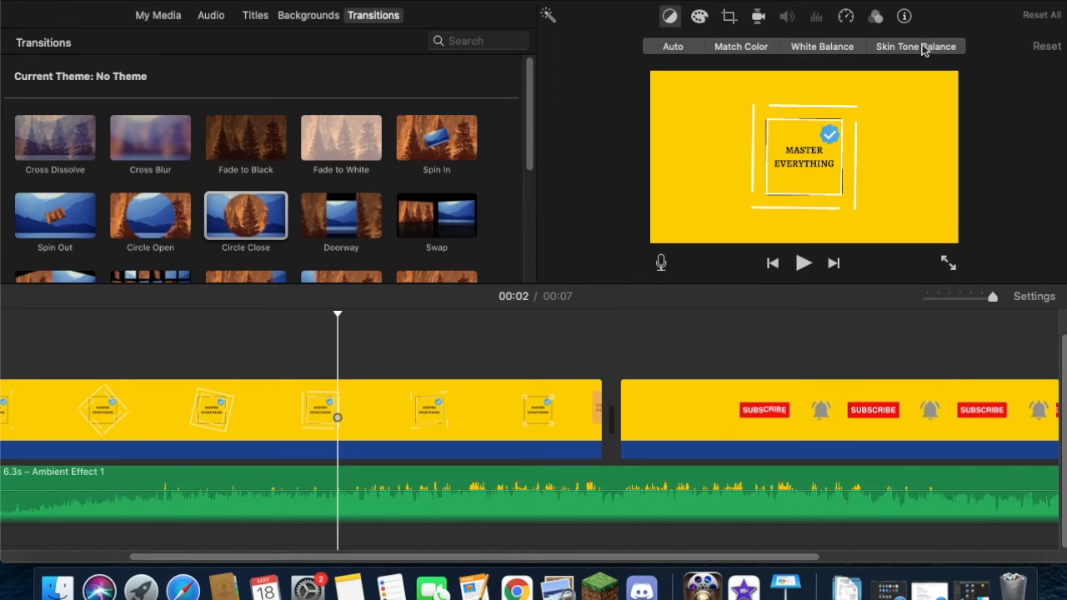
click(672, 45)
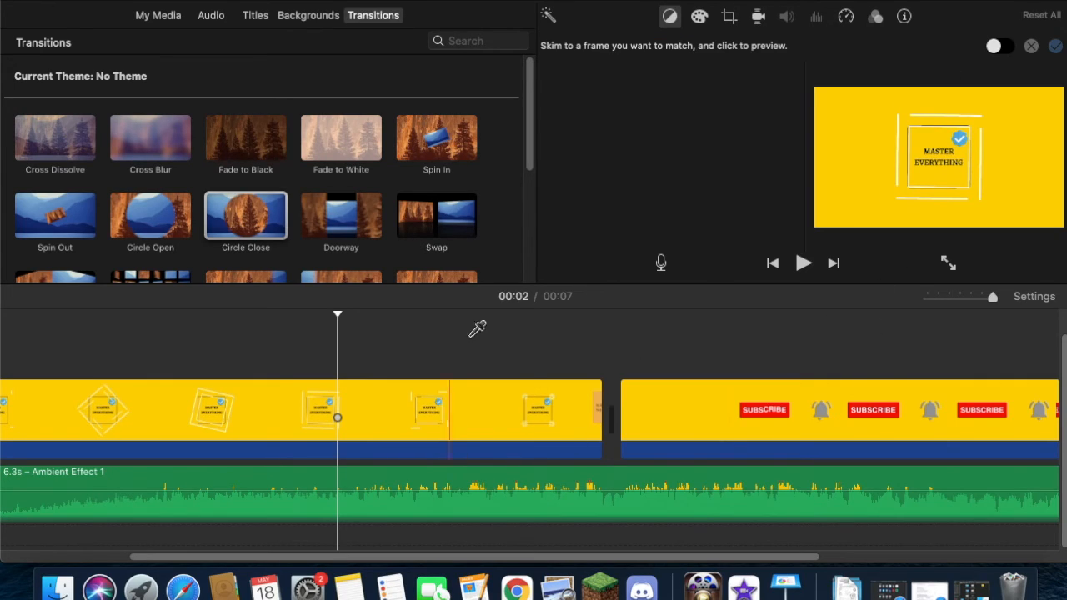
click(455, 387)
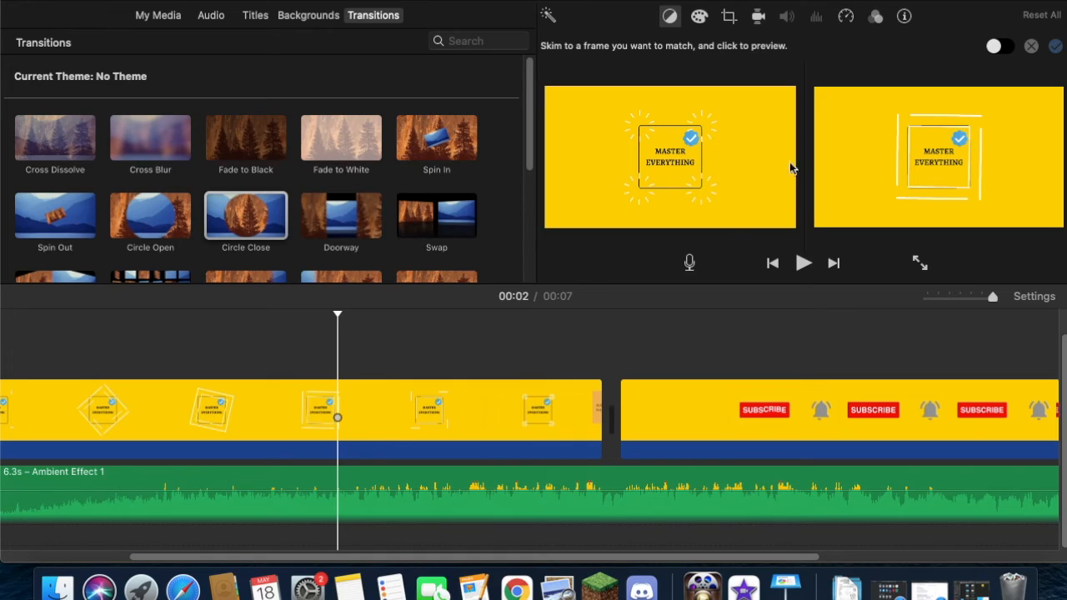
click(459, 370)
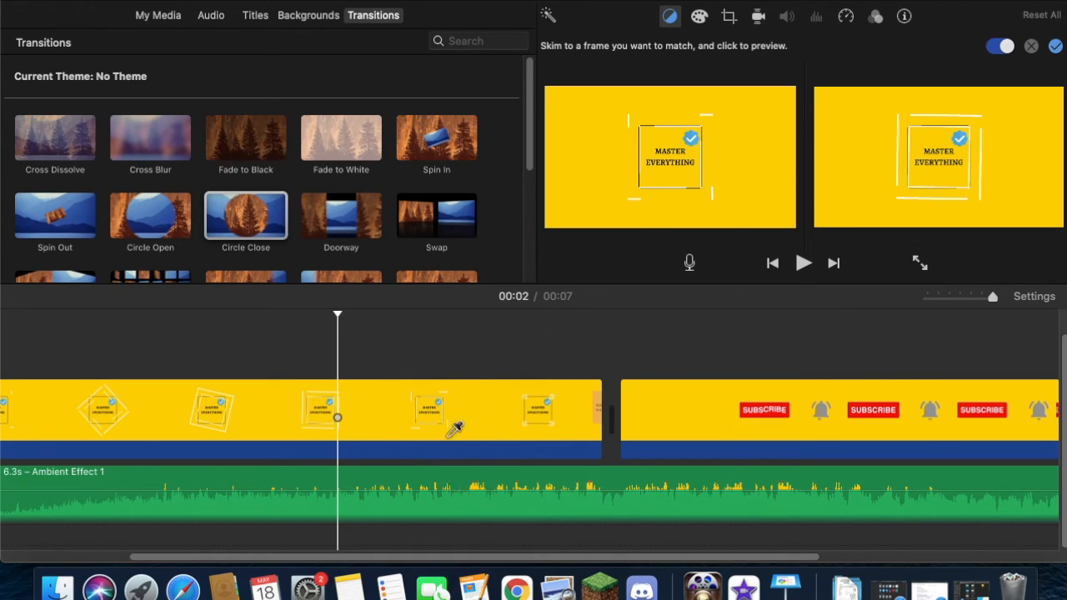
click(675, 378)
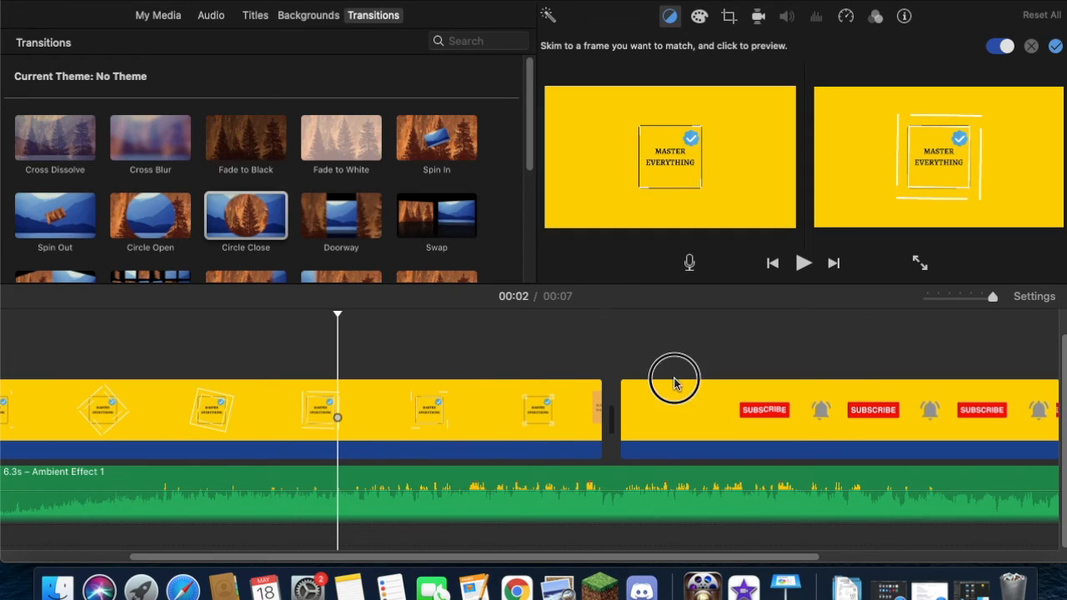
Step: Set the logo clip's playback speed to Fast
click(846, 17)
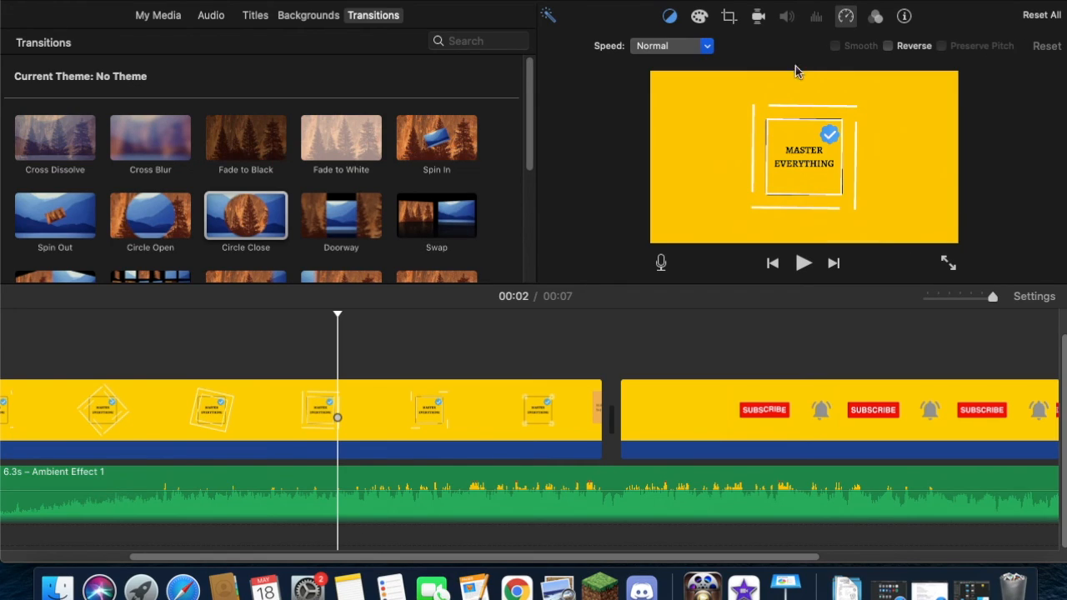
click(649, 46)
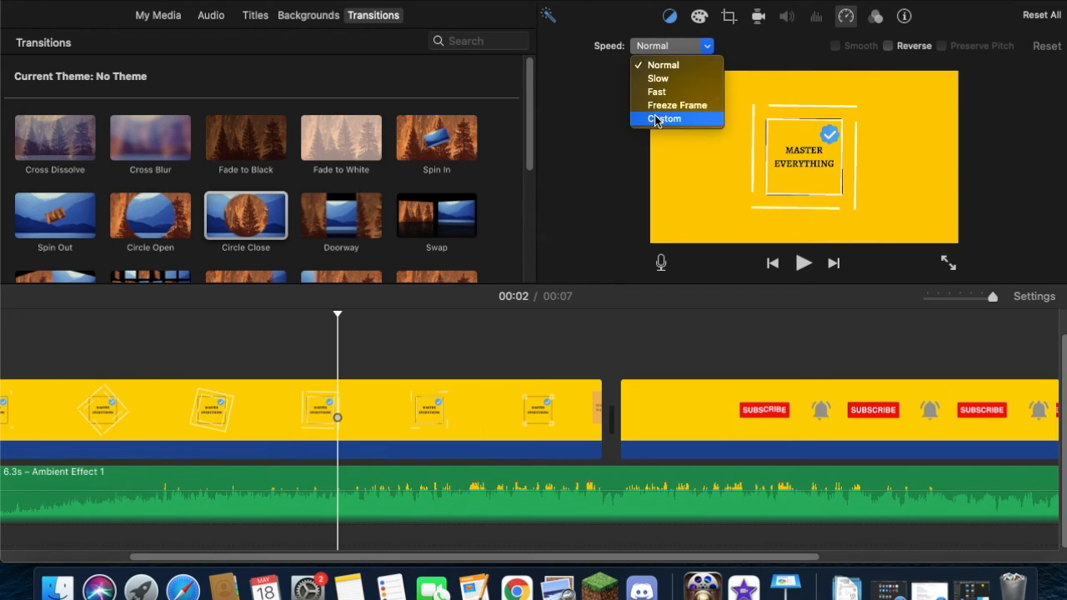
click(672, 92)
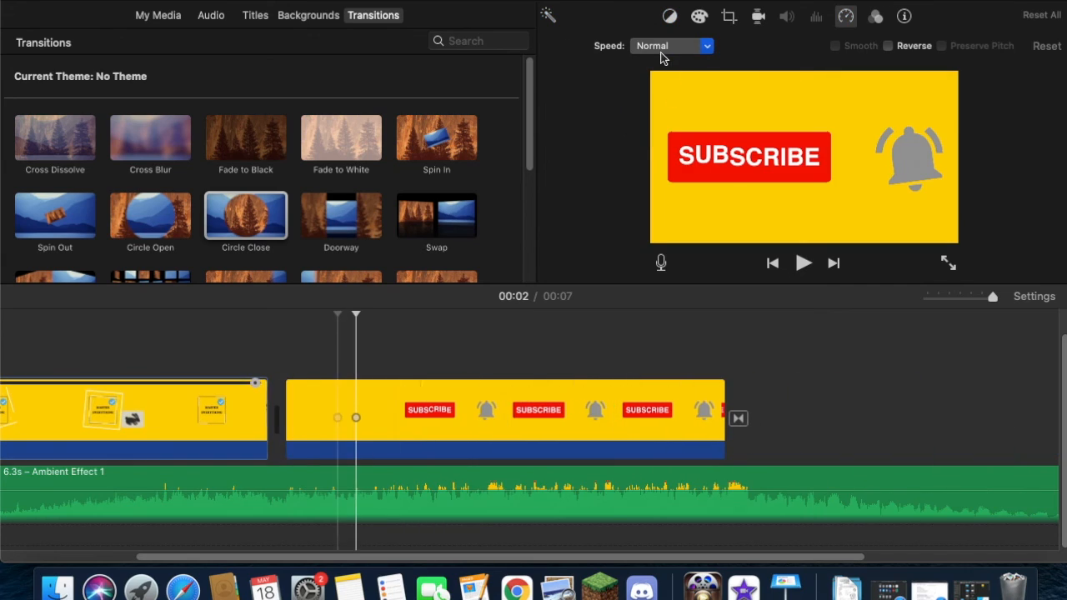
Step: Try the Slow speed at 10% on the Subscribe clip, and return its speed to Normal
click(660, 48)
click(649, 84)
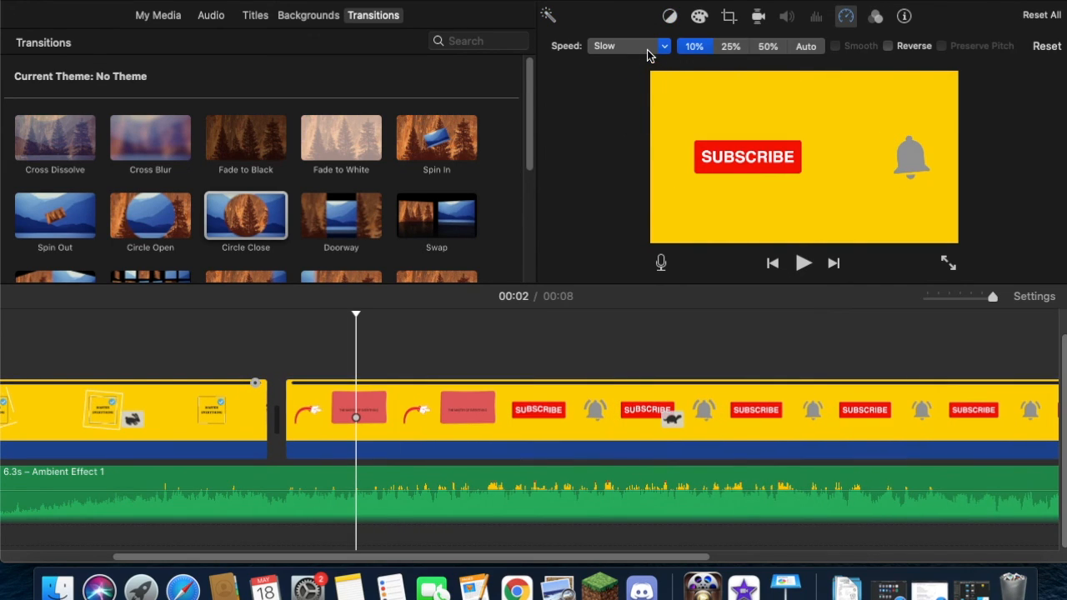
click(655, 47)
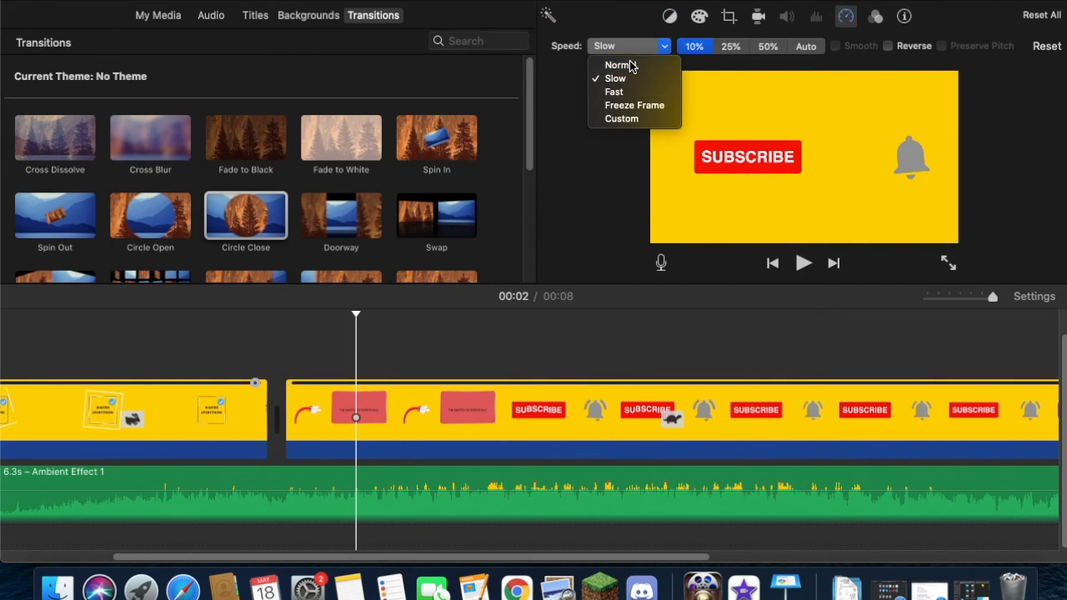
click(631, 66)
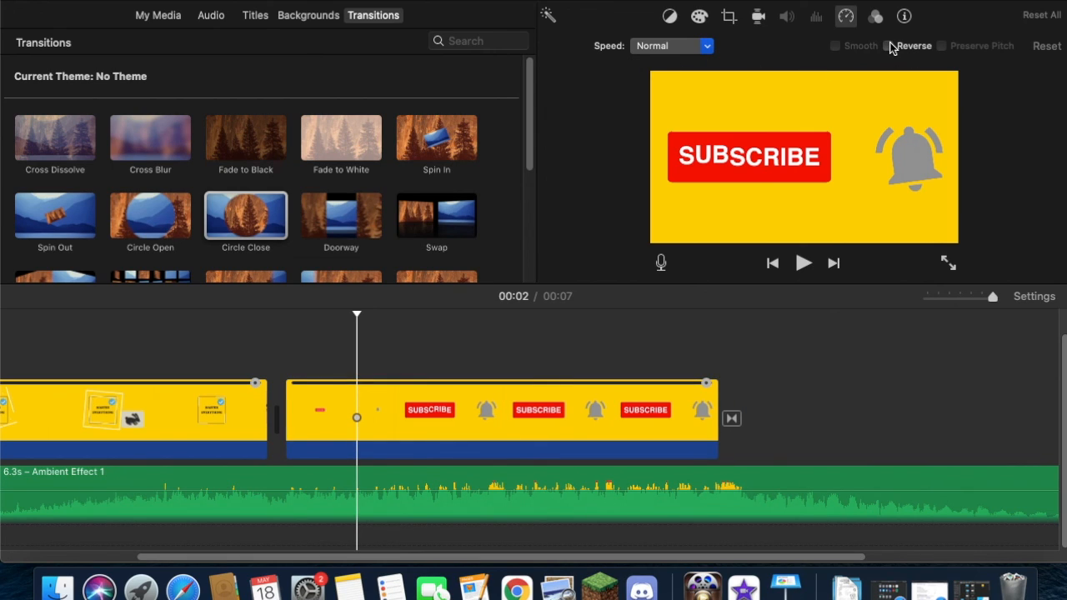
Step: Reverse the playback of the Subscribe clip and minimize the editor window
click(888, 46)
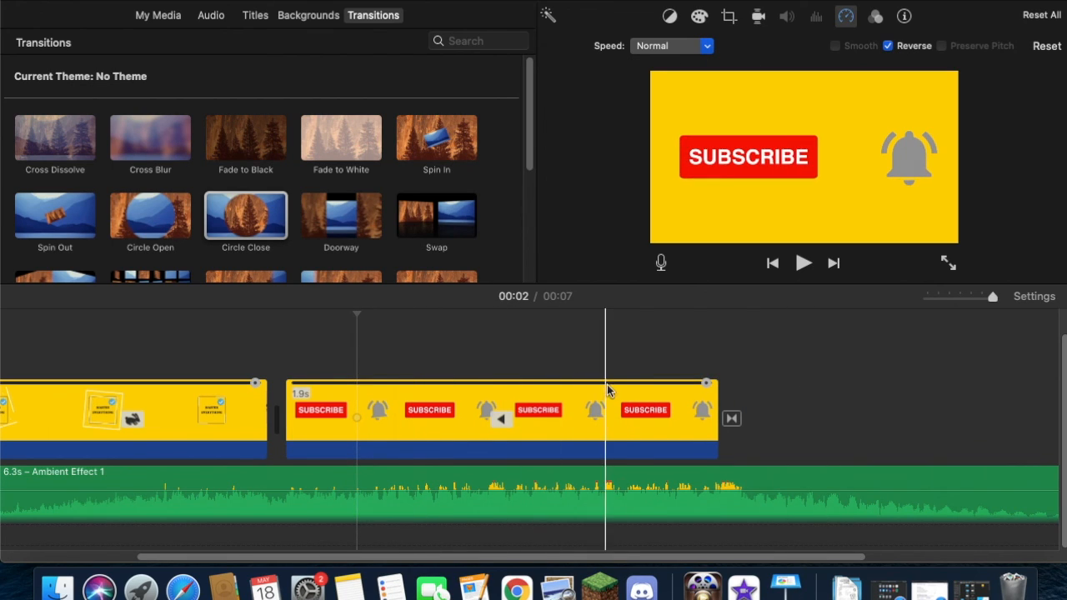
scroll(89, 400, left, 5)
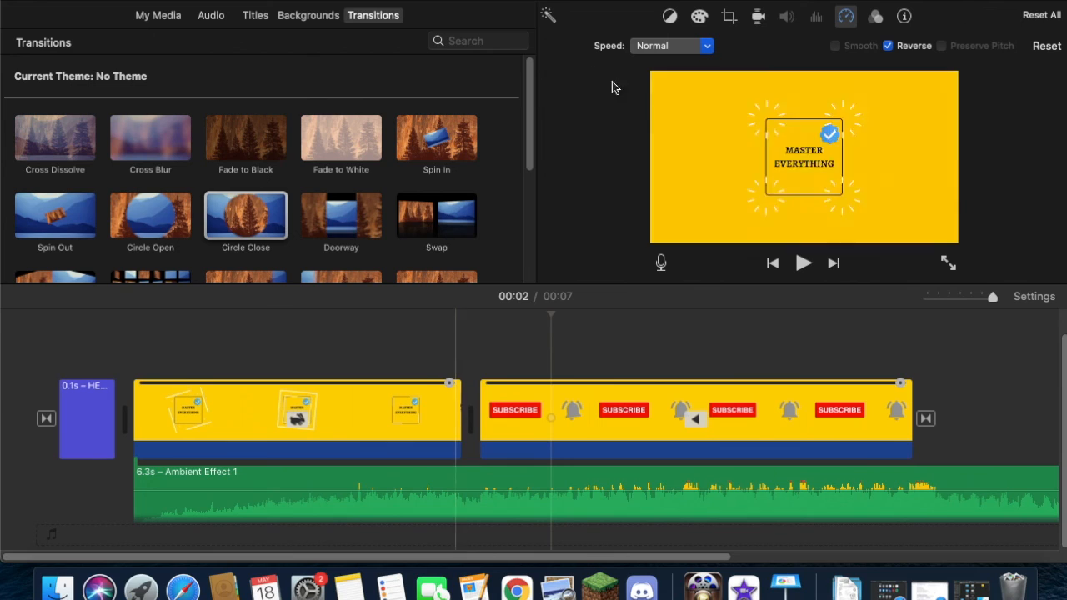
click(35, 0)
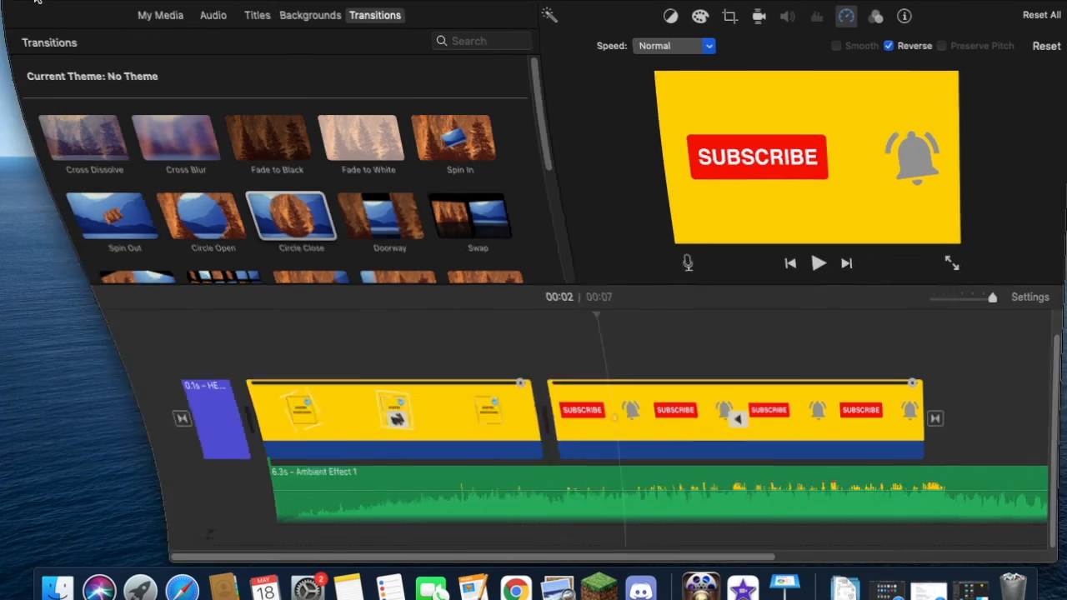